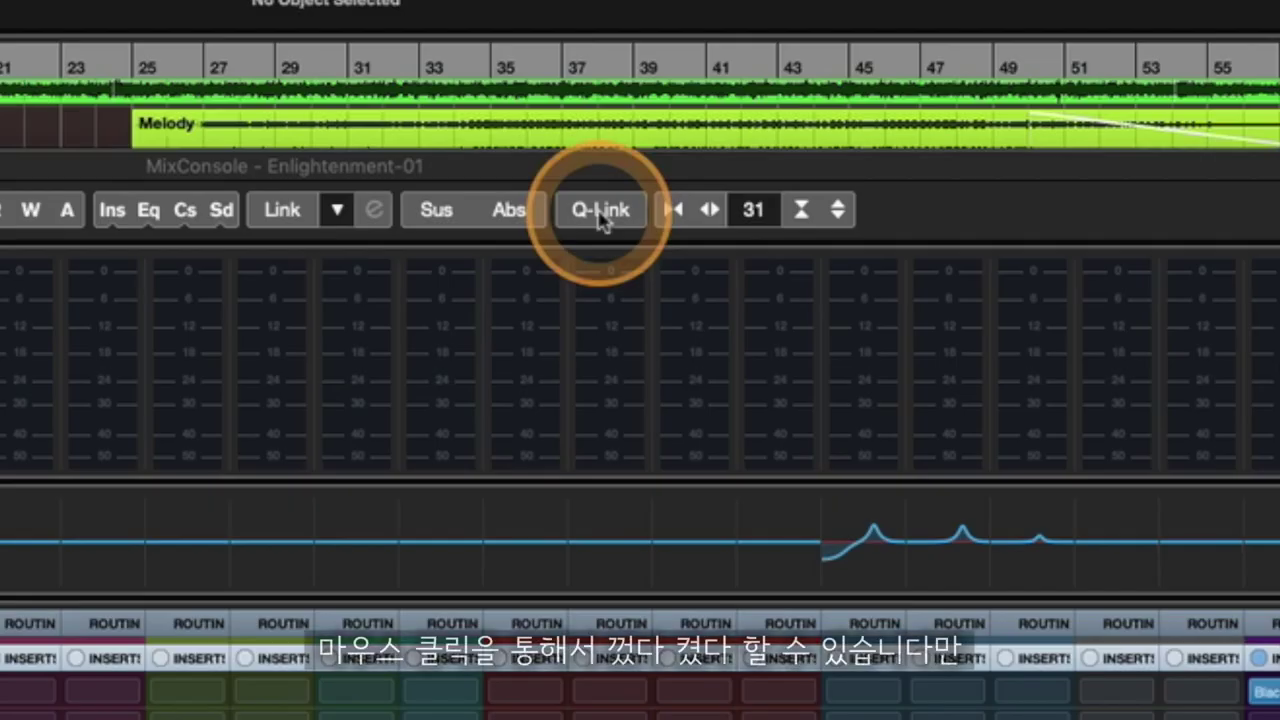
# Switch Q-Link on and off in the MixConsole, including temporarily while it is held.
pyautogui.click(838, 48)
pyautogui.click(598, 225)
pyautogui.click(605, 222)
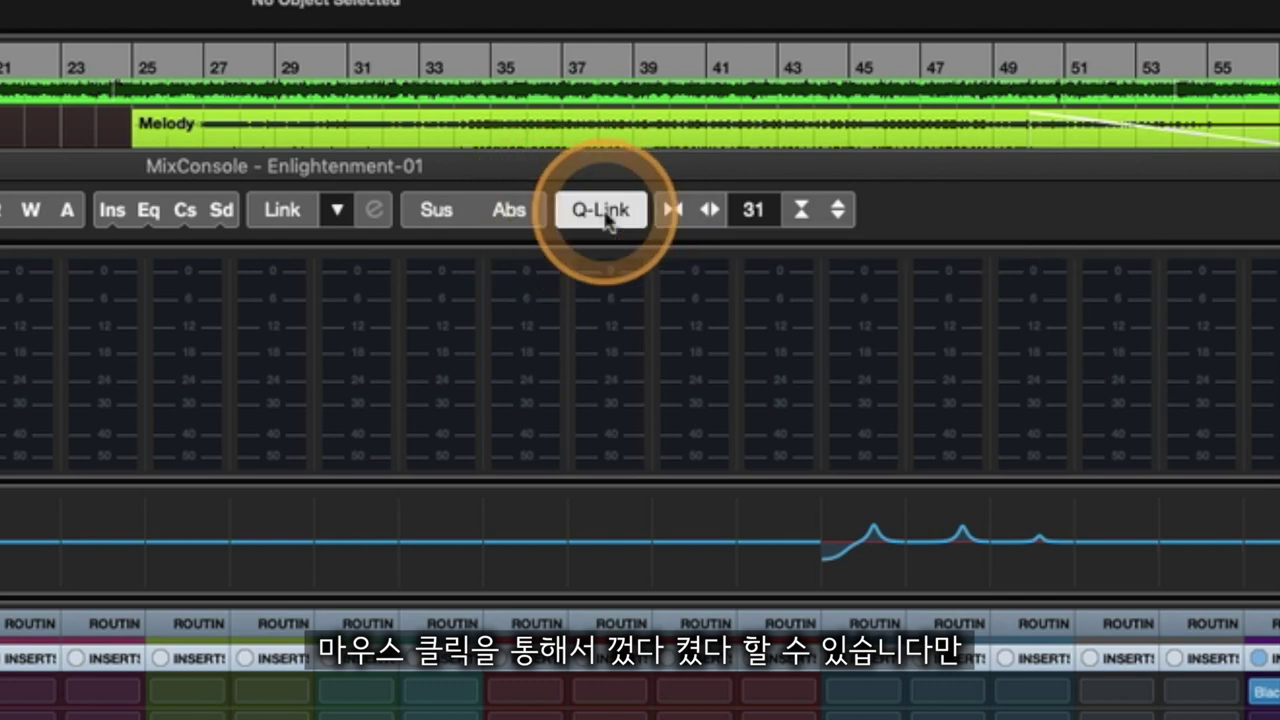
pyautogui.click(607, 222)
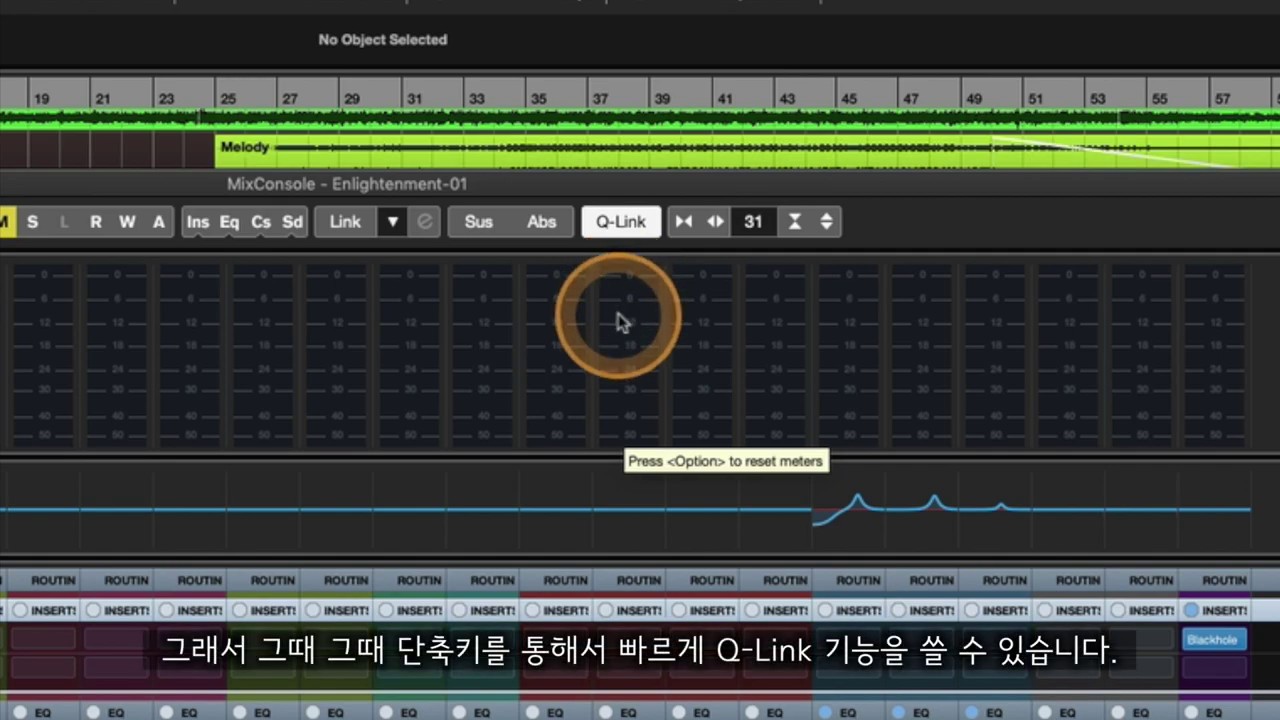
pyautogui.hotkey('shift', 'alt')
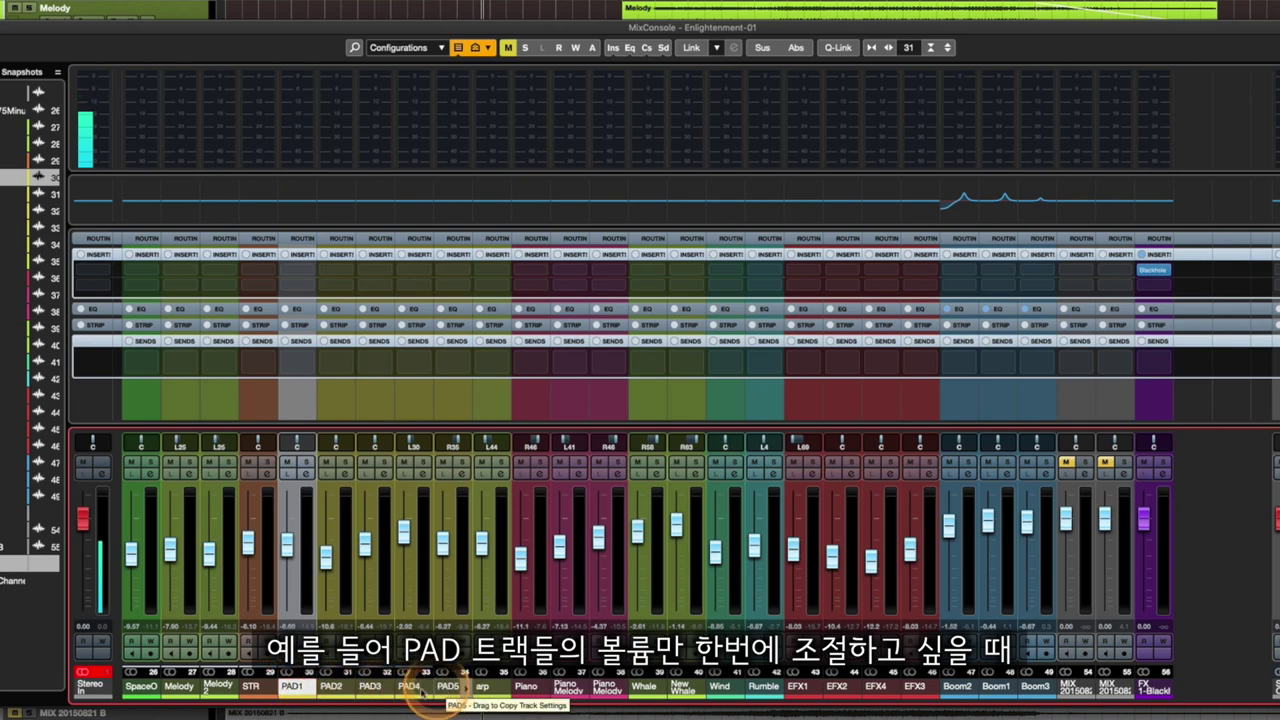
# Add the PAD2, PAD3, PAD4 and PAD5 channels one at a time to the selected PAD1 channel.
pyautogui.keyDown('ctrl'); pyautogui.click(331, 688); pyautogui.keyUp('ctrl')
pyautogui.keyDown('ctrl'); pyautogui.click(370, 688); pyautogui.keyUp('ctrl')
pyautogui.keyDown('ctrl'); pyautogui.click(409, 688); pyautogui.keyUp('ctrl')
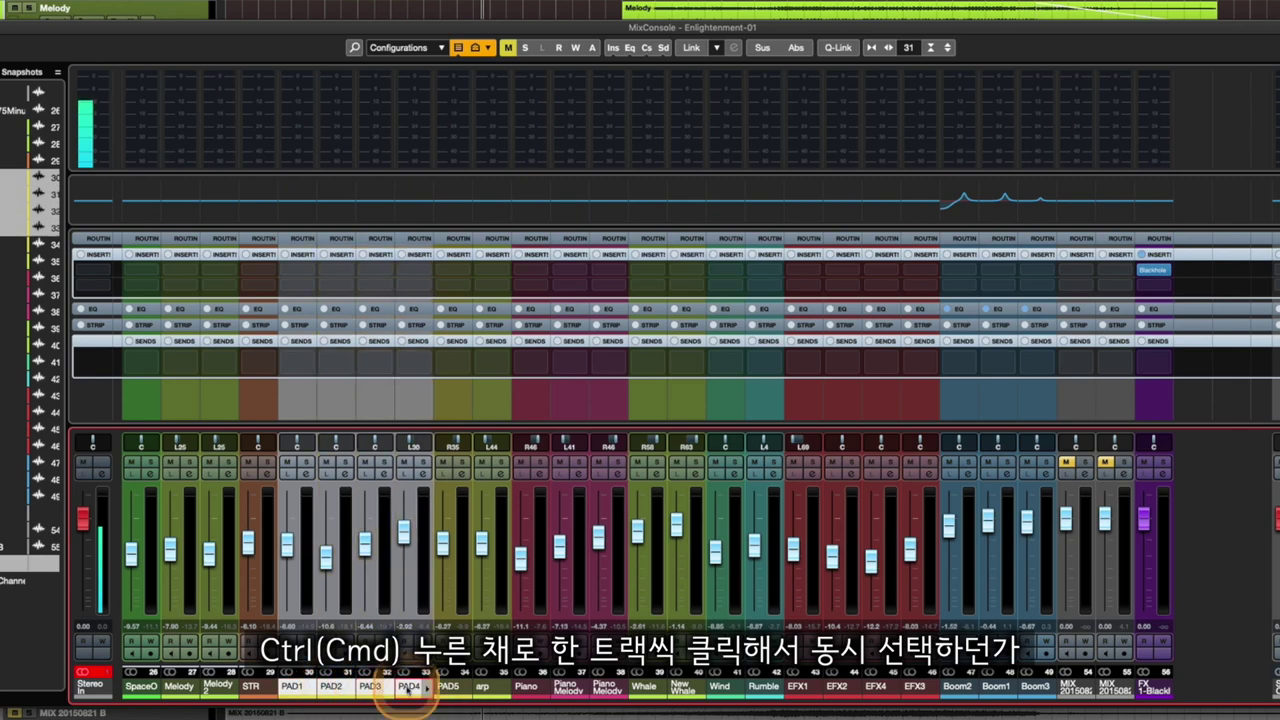
pyautogui.keyDown('ctrl'); pyautogui.click(448, 688); pyautogui.keyUp('ctrl')
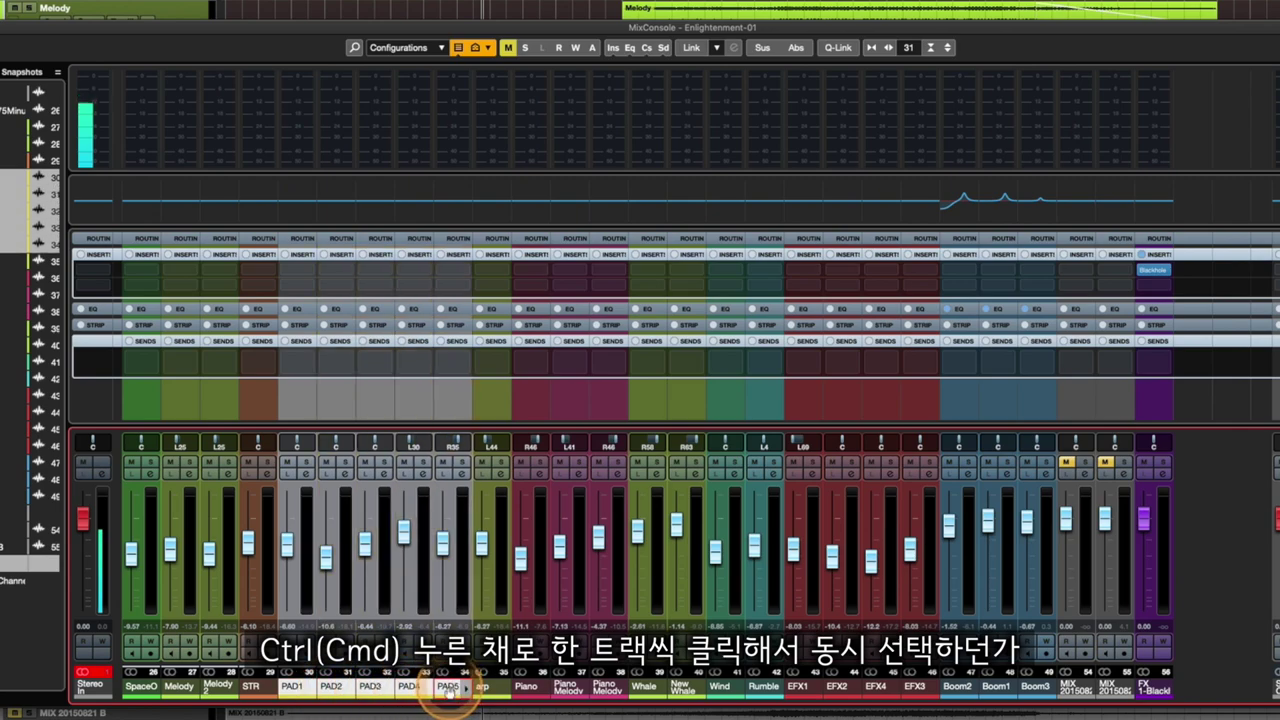
# Reselect the PAD1 through PAD5 channels as one continuous range, starting from PAD1 alone.
pyautogui.click(290, 690)
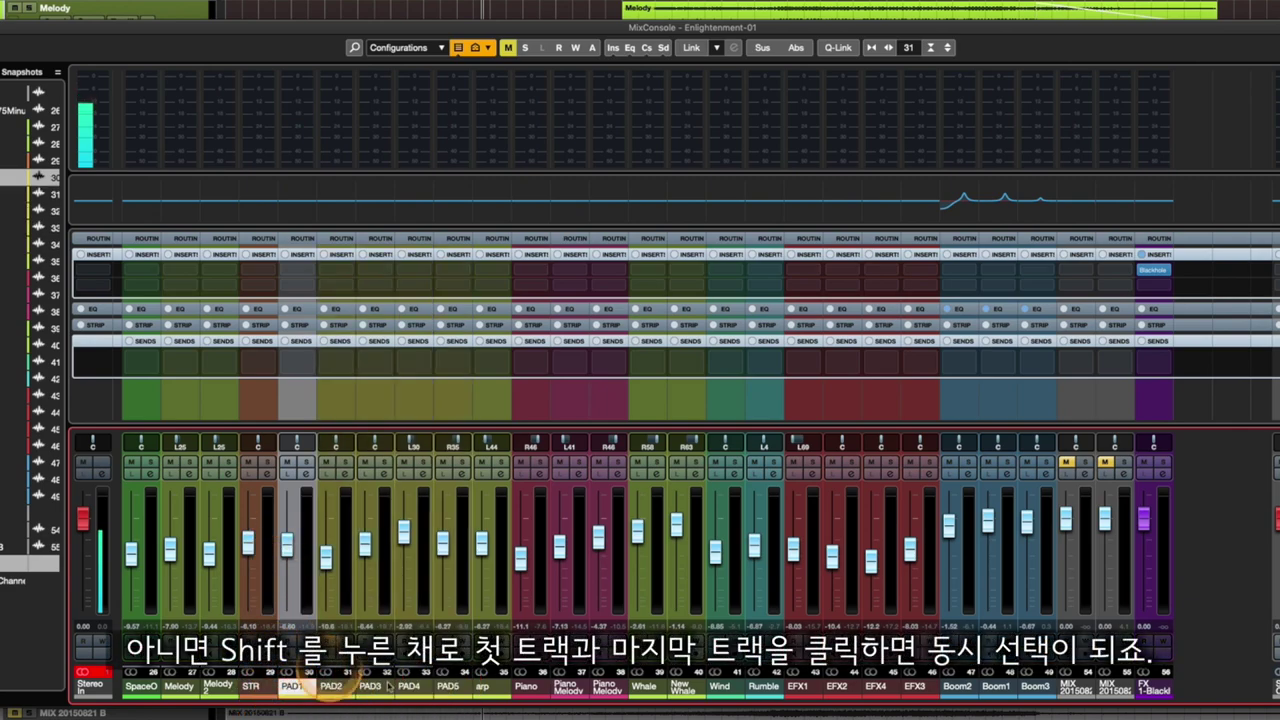
pyautogui.keyDown('shift'); pyautogui.click(448, 688); pyautogui.keyUp('shift')
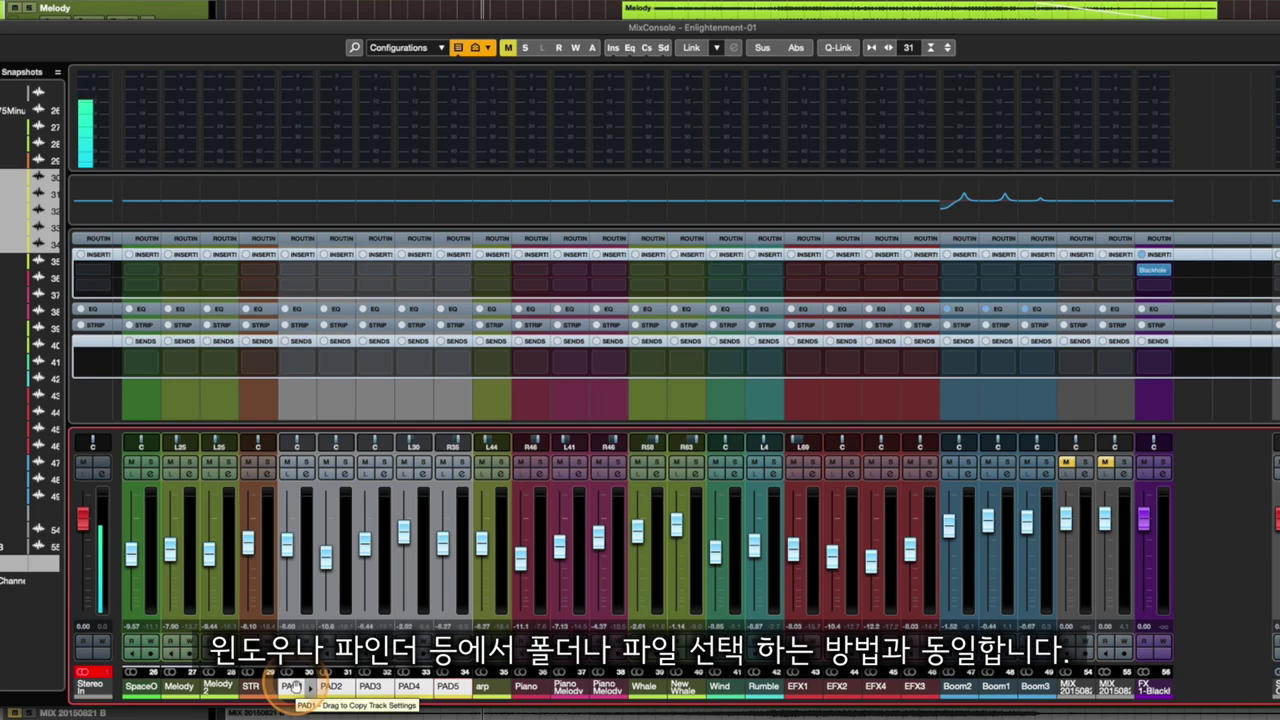
pyautogui.click(290, 686)
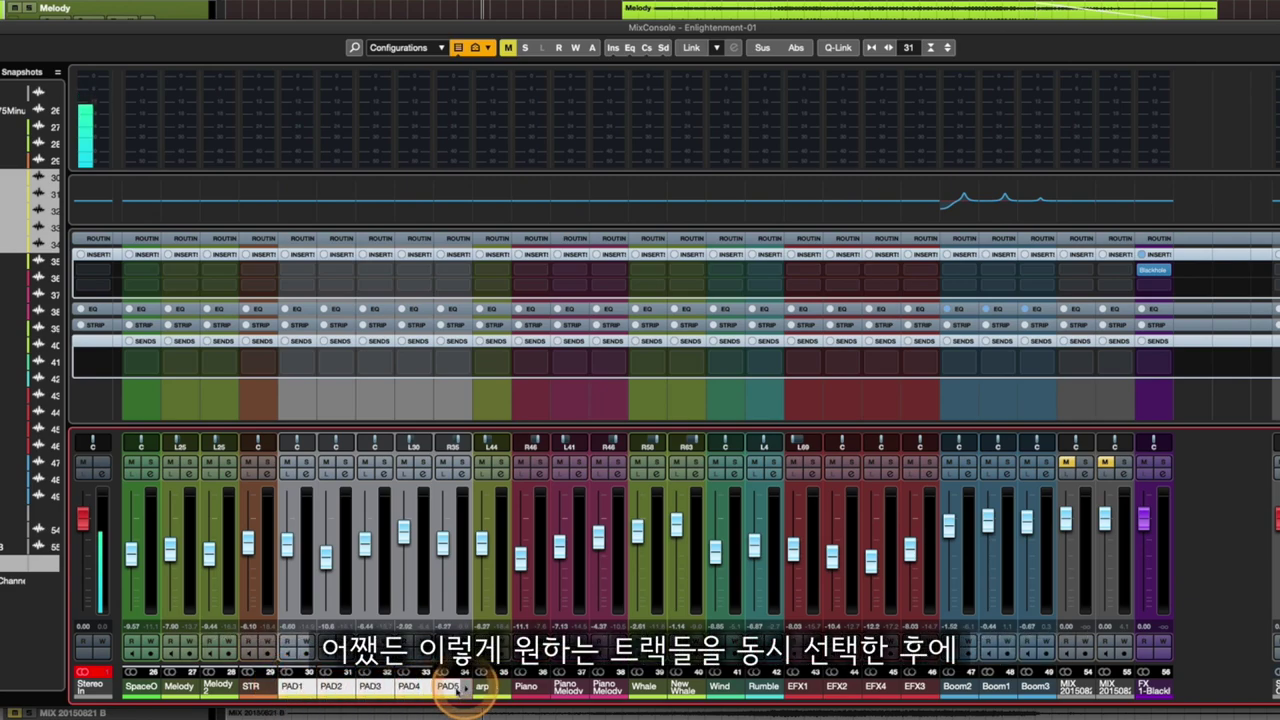
# With Q-Link temporarily active, move the PAD1 to PAD5 volume faders up and down together, leaving PAD3 at about -9.5 dB.
pyautogui.click(326, 582)
pyautogui.click(363, 524)
pyautogui.click(287, 554)
pyautogui.click(390, 564)
pyautogui.click(443, 545)
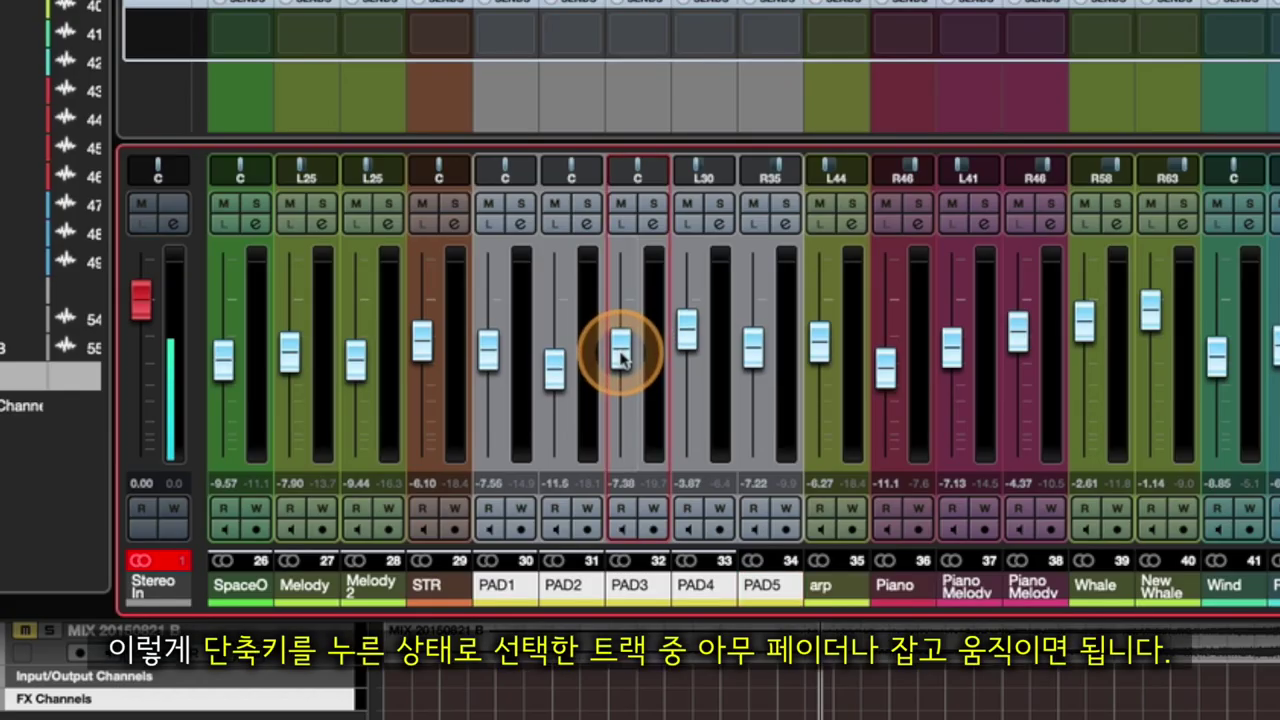
pyautogui.moveTo(365, 545); pyautogui.dragTo(364, 563)
pyautogui.moveTo(620, 375); pyautogui.dragTo(620, 325)
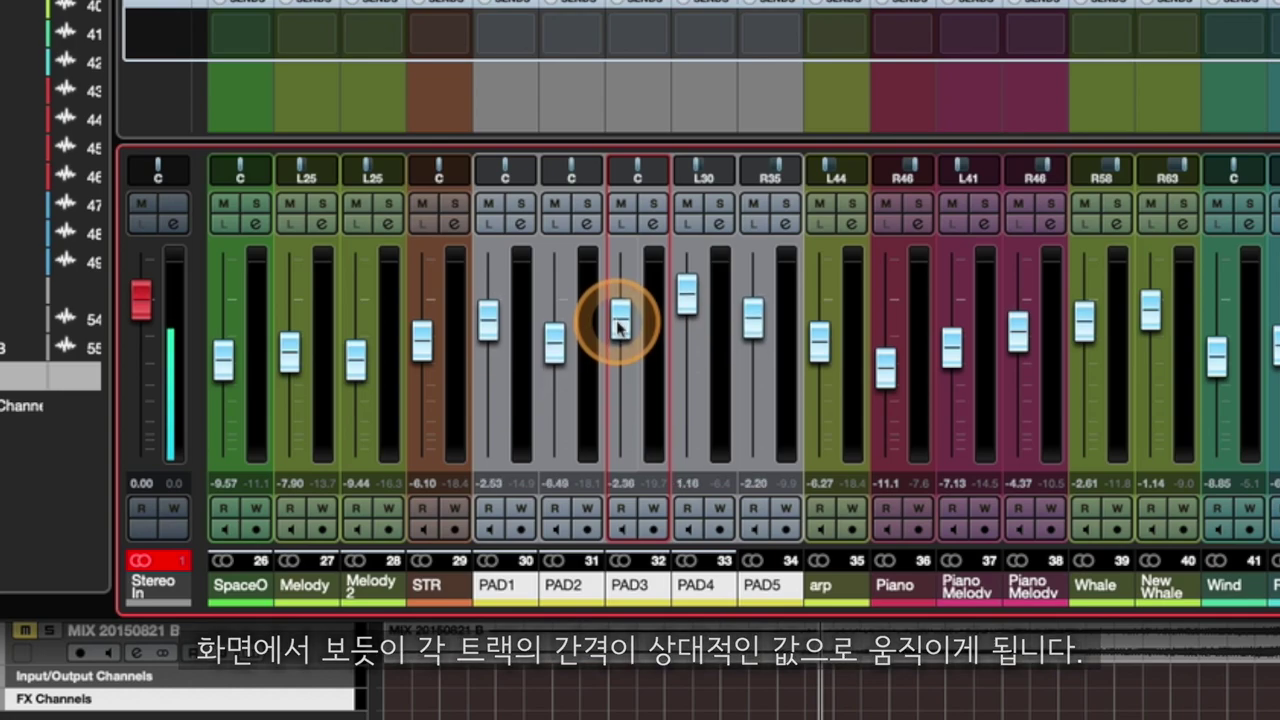
pyautogui.moveTo(620, 326); pyautogui.dragTo(621, 368)
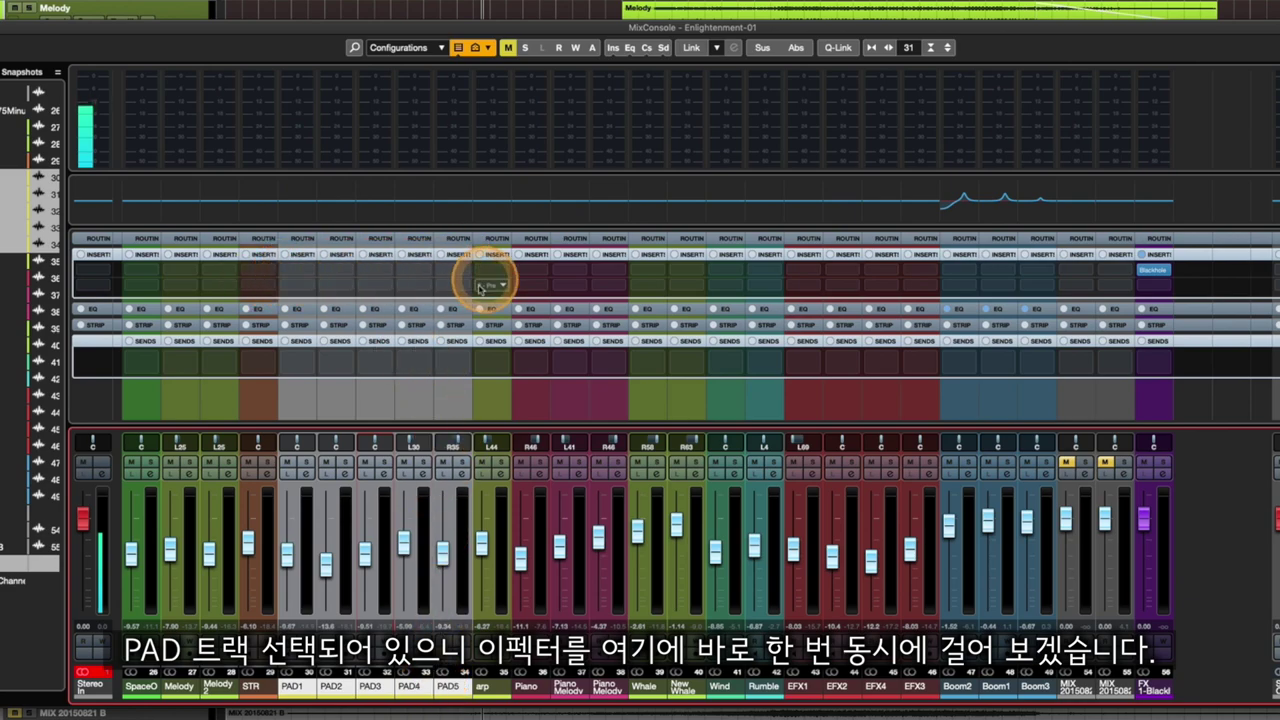
# With Q-Link active, load the Frequency EQ into the first insert slot of PAD1 to PAD5 and close its plug-in windows.
pyautogui.click(308, 271)
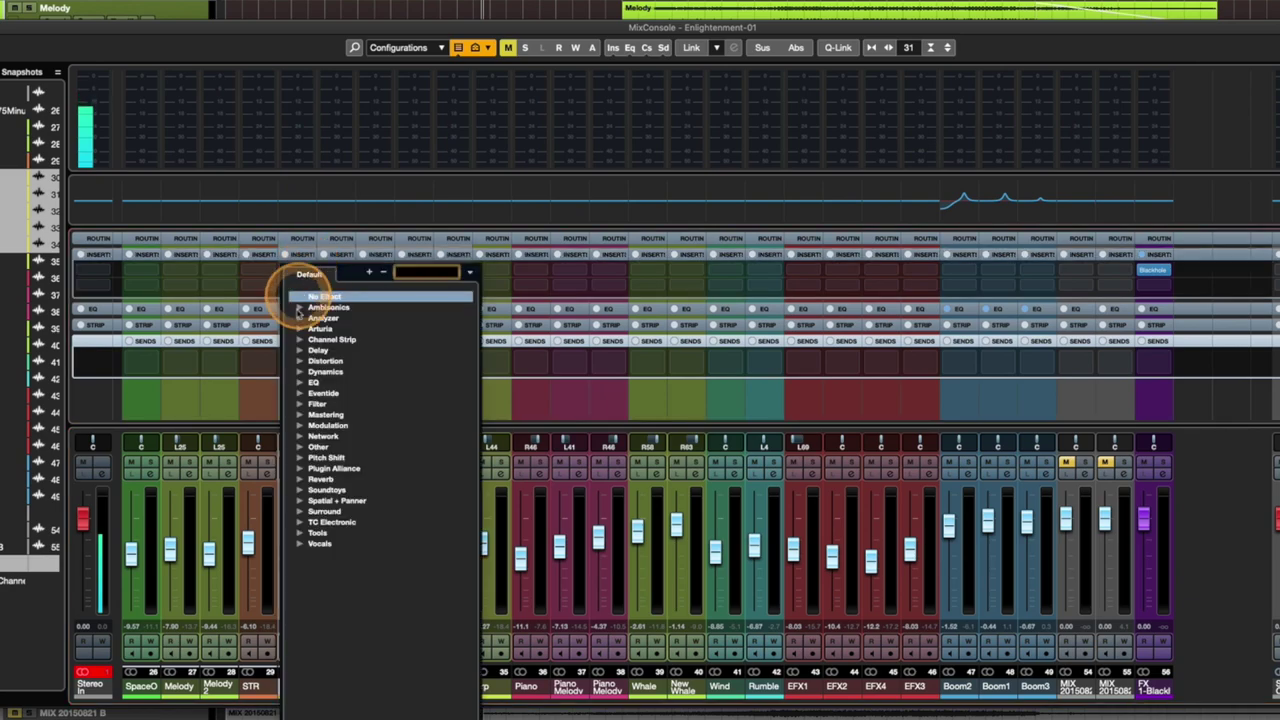
pyautogui.click(300, 383)
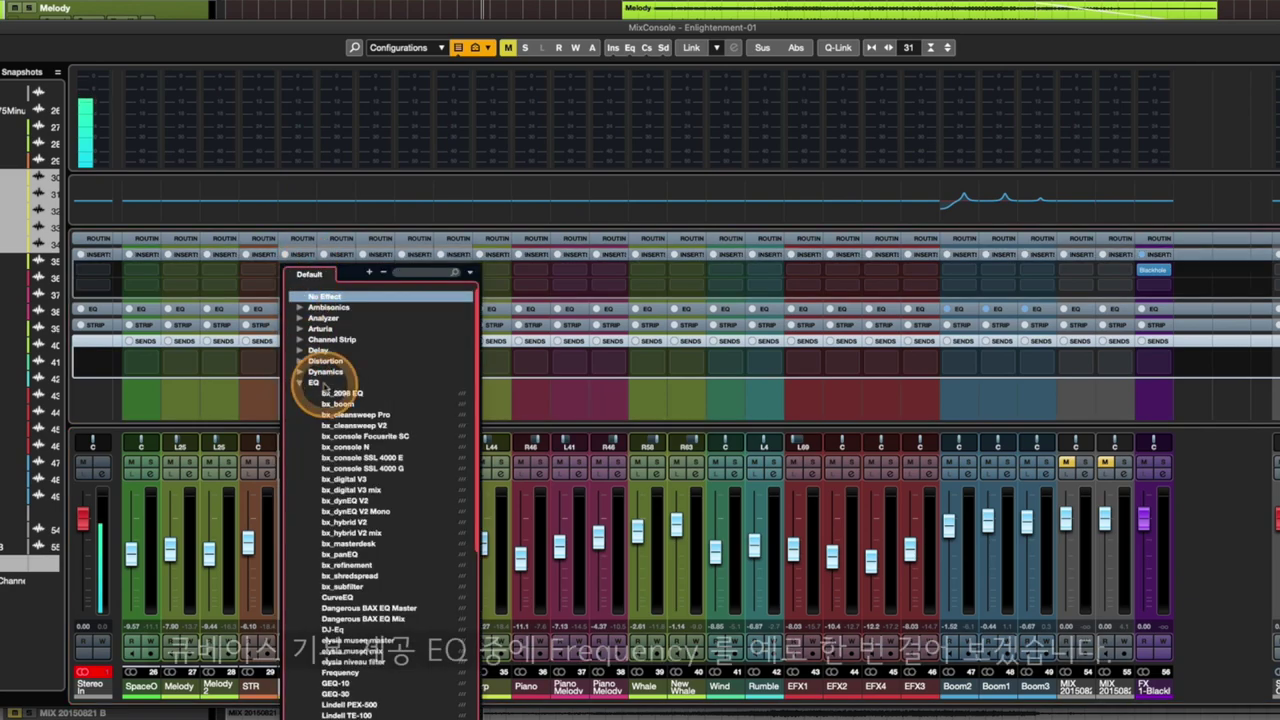
pyautogui.scroll(-1, 358, 450)
pyautogui.scroll(-5, 363, 463)
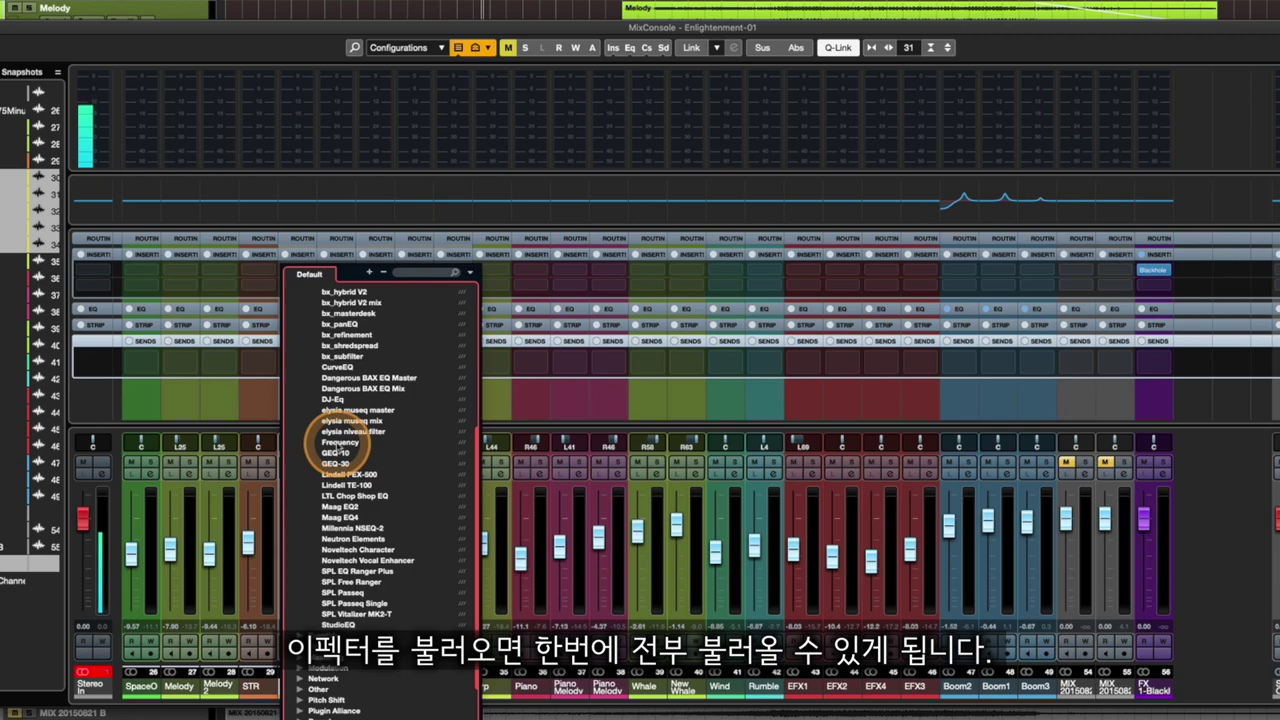
pyautogui.click(336, 443)
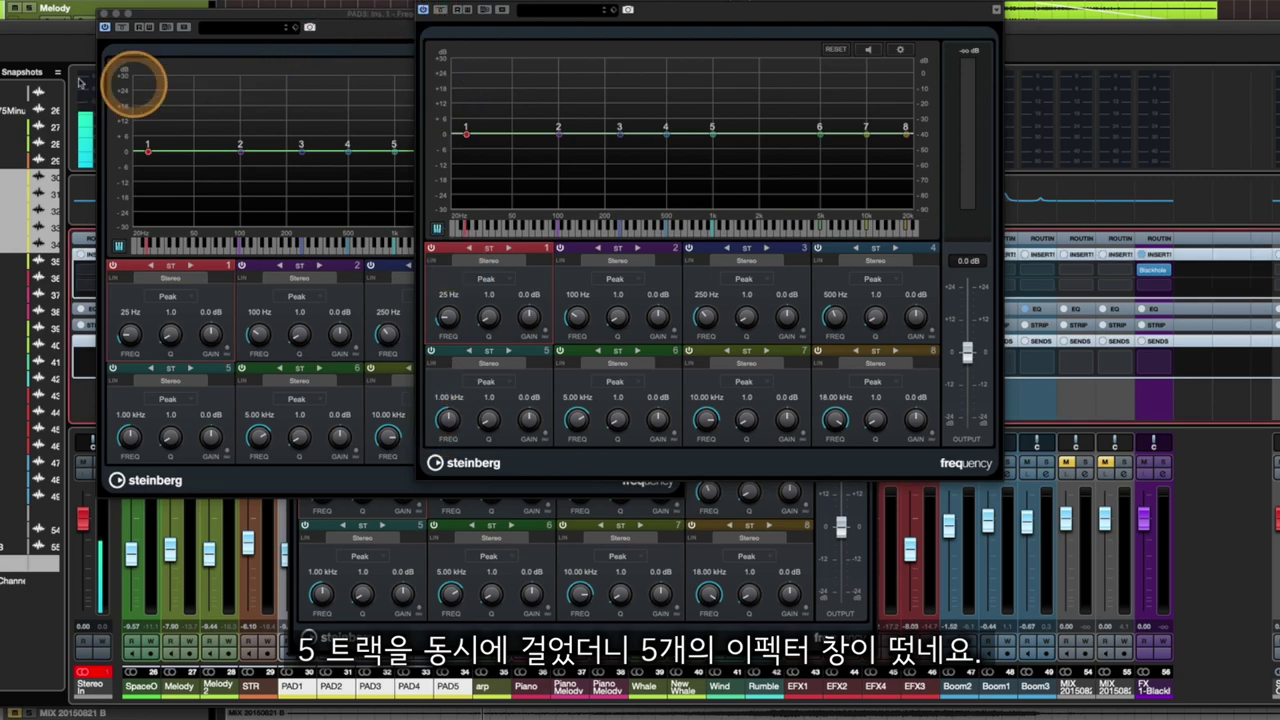
pyautogui.click(104, 13)
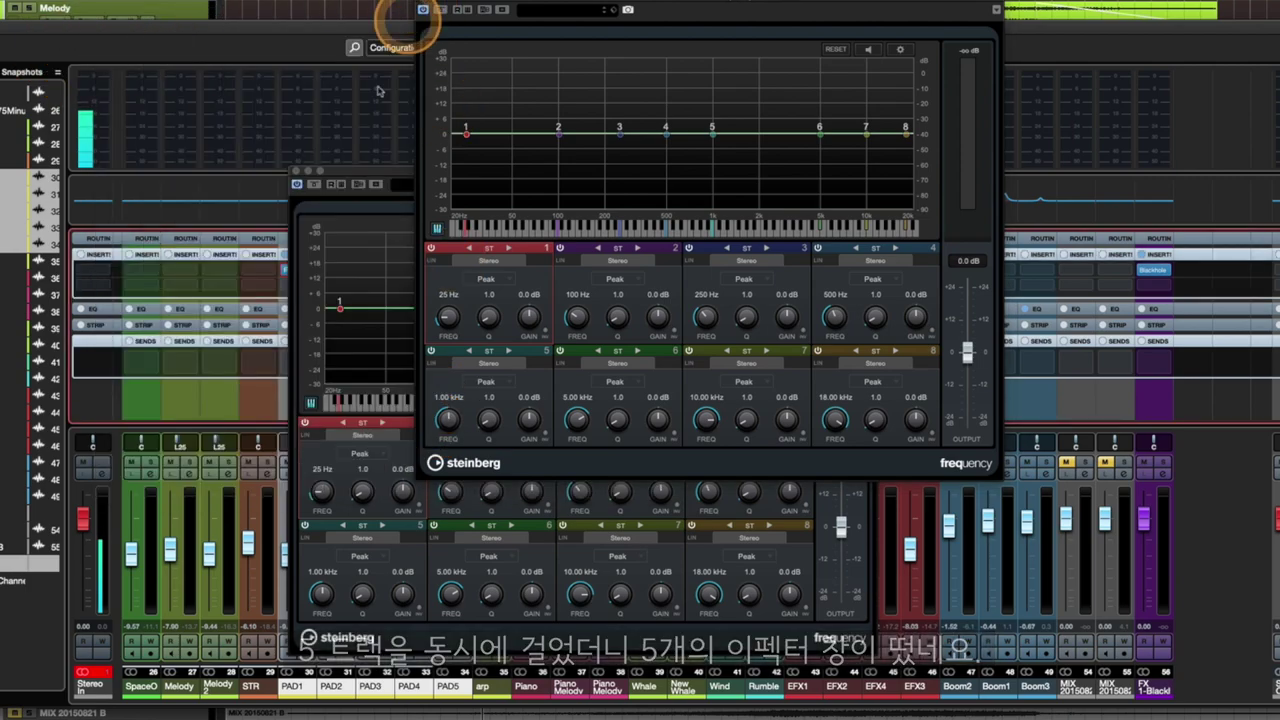
pyautogui.click(300, 163)
pyautogui.click(421, 9)
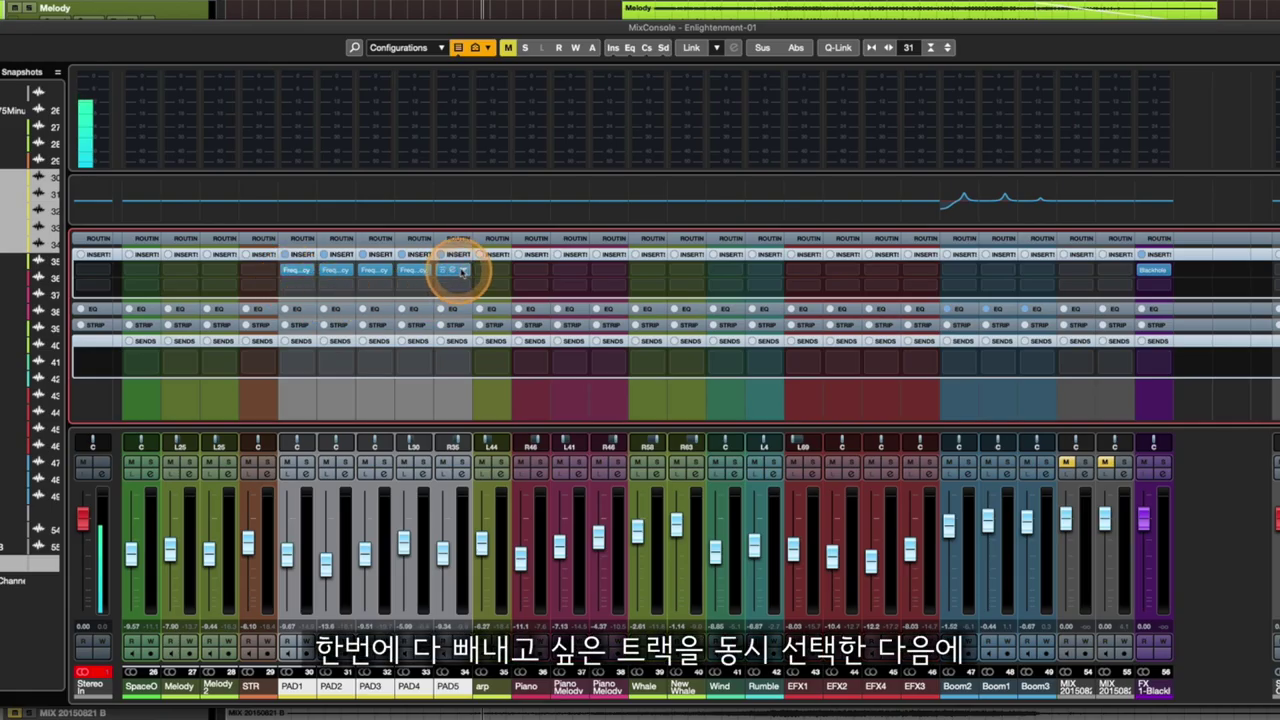
# With Q-Link active, set the first insert slot of PAD1 to PAD5 to No Effect.
pyautogui.keyDown('shift'); pyautogui.click(443, 694); pyautogui.keyUp('shift')
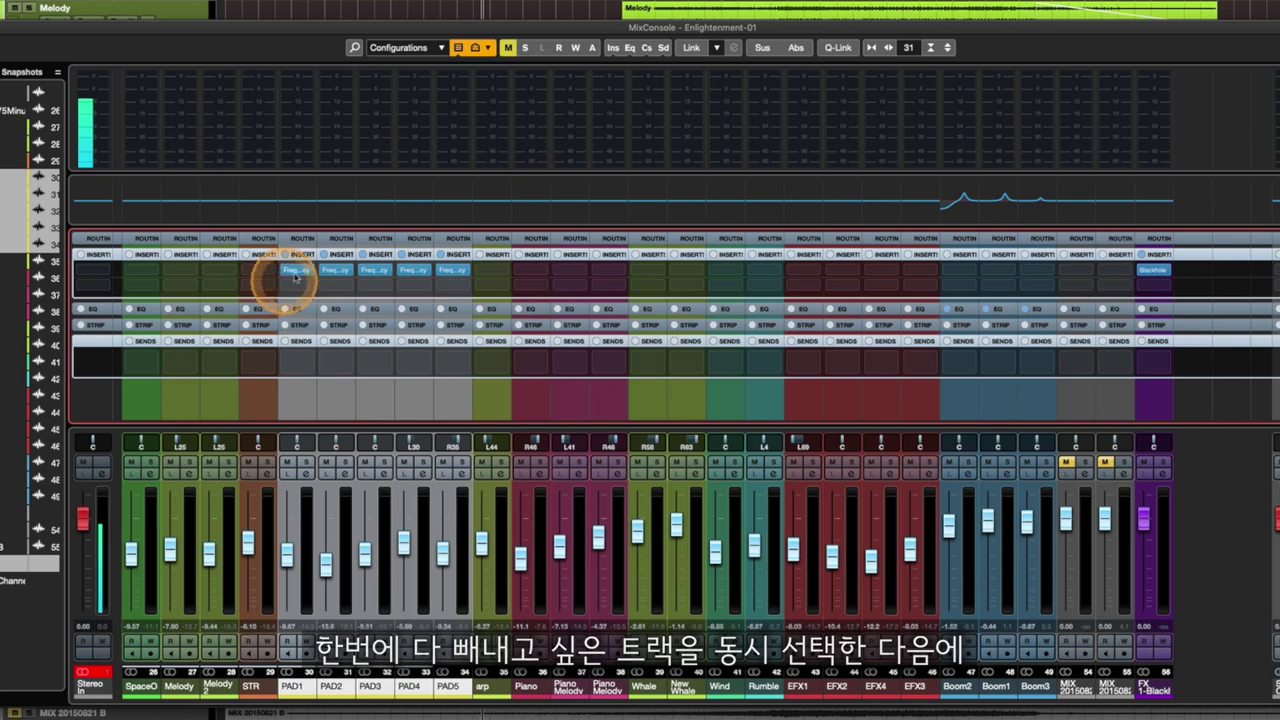
pyautogui.hotkey('shift', 'alt')
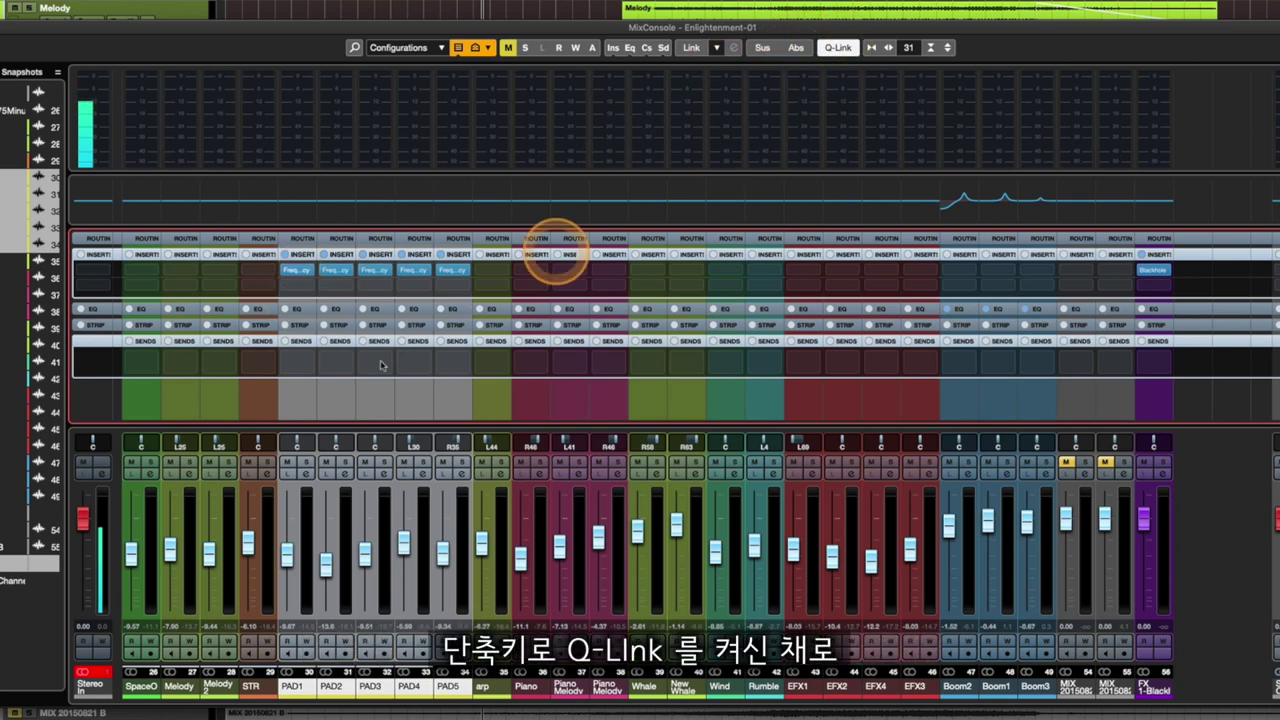
pyautogui.click(307, 271)
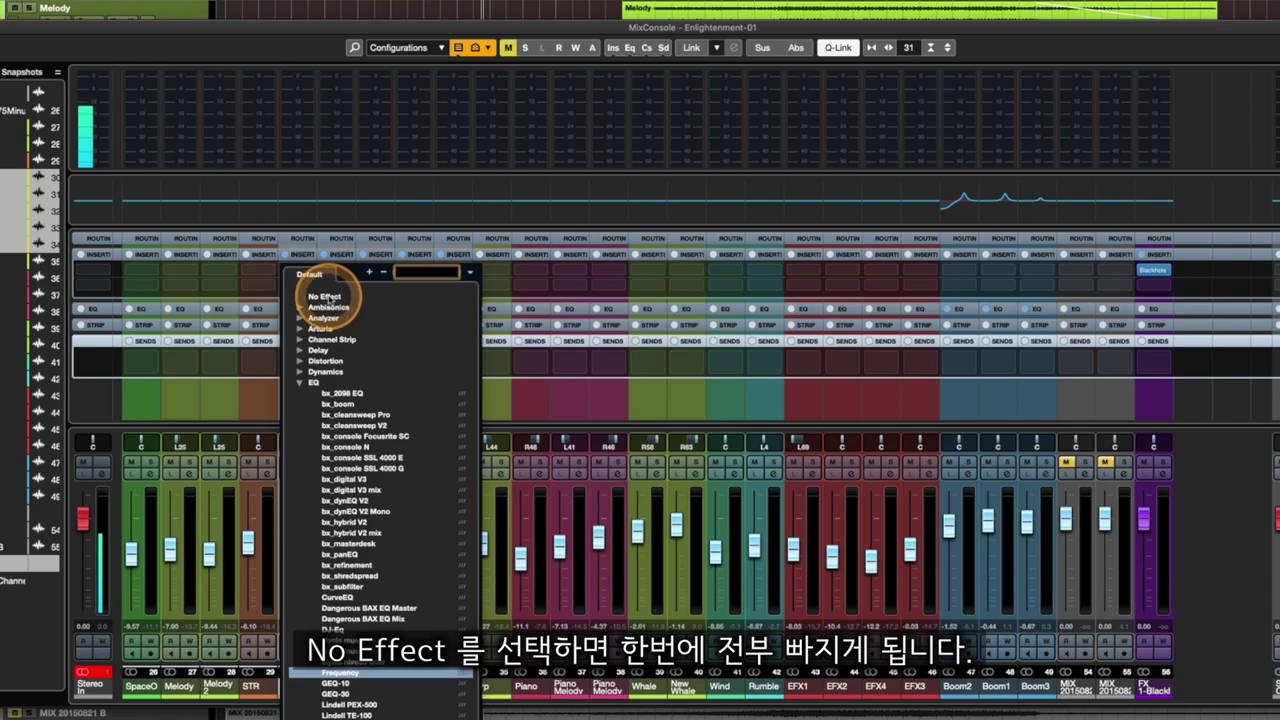
pyautogui.click(325, 297)
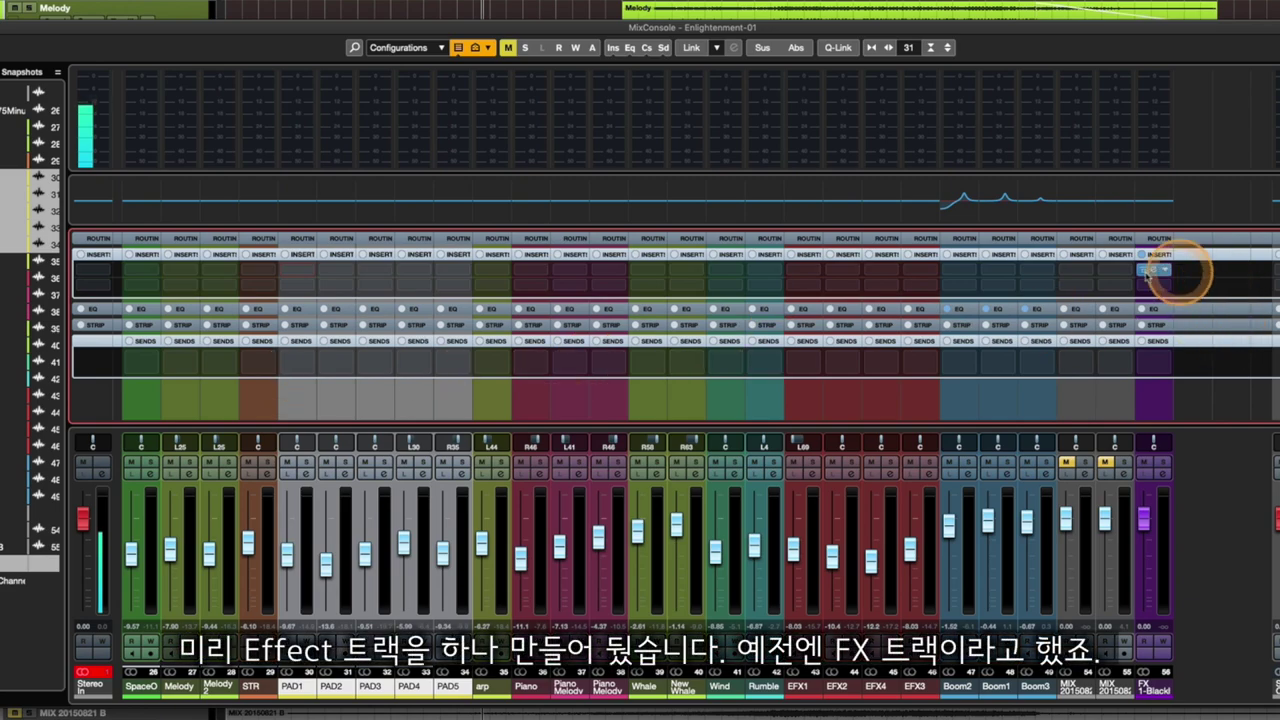
# With Q-Link active, route the first send of the PAD1 to PAD5 channels to FX 1-Blackhole.
pyautogui.click(304, 363)
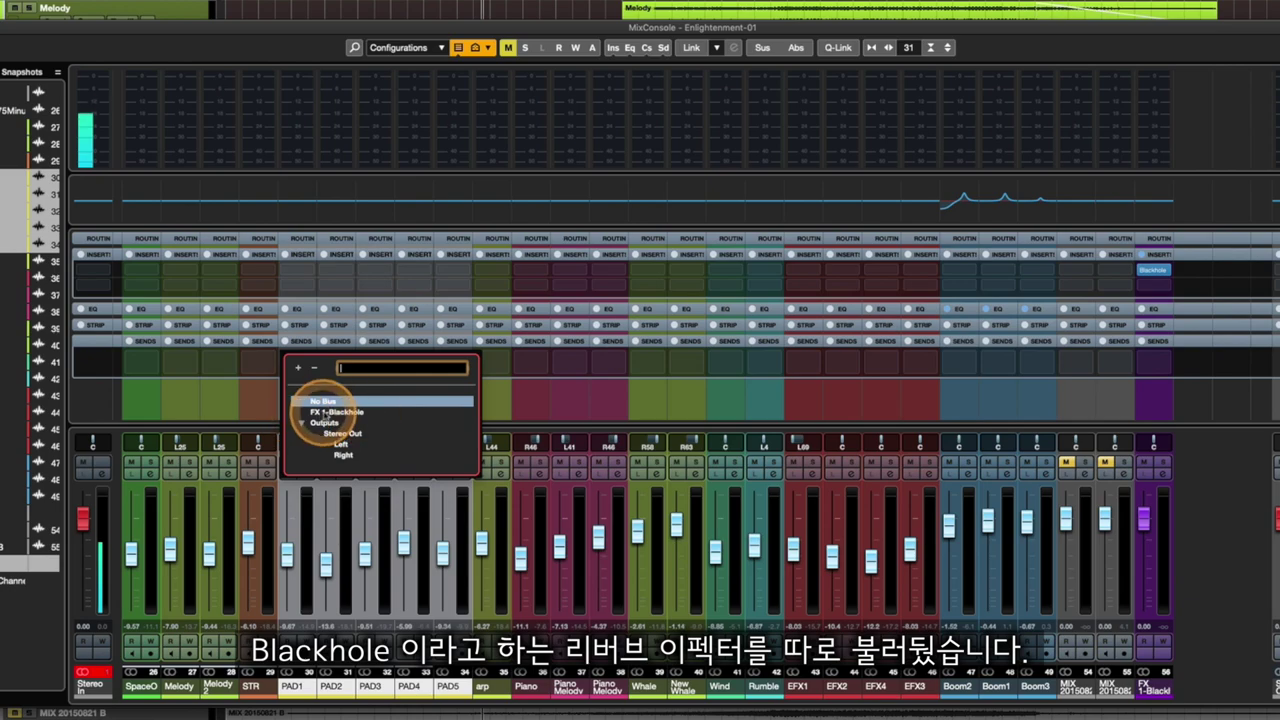
pyautogui.click(340, 412)
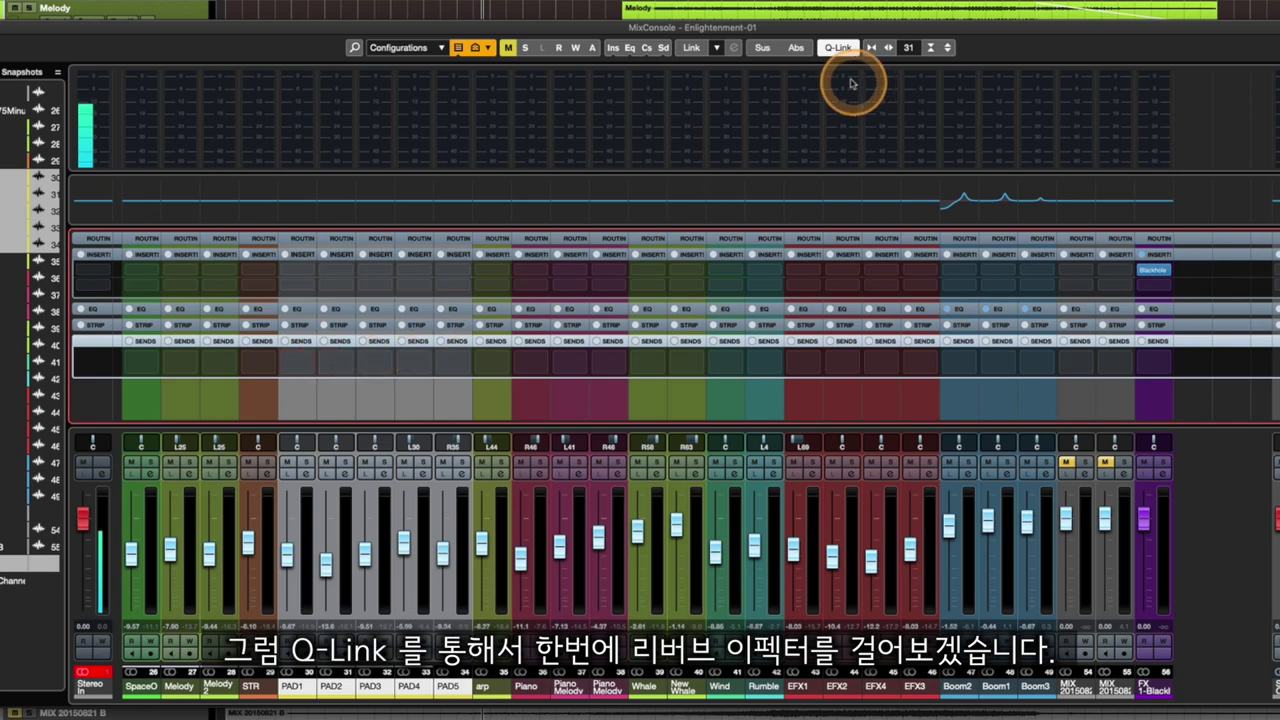
pyautogui.click(308, 365)
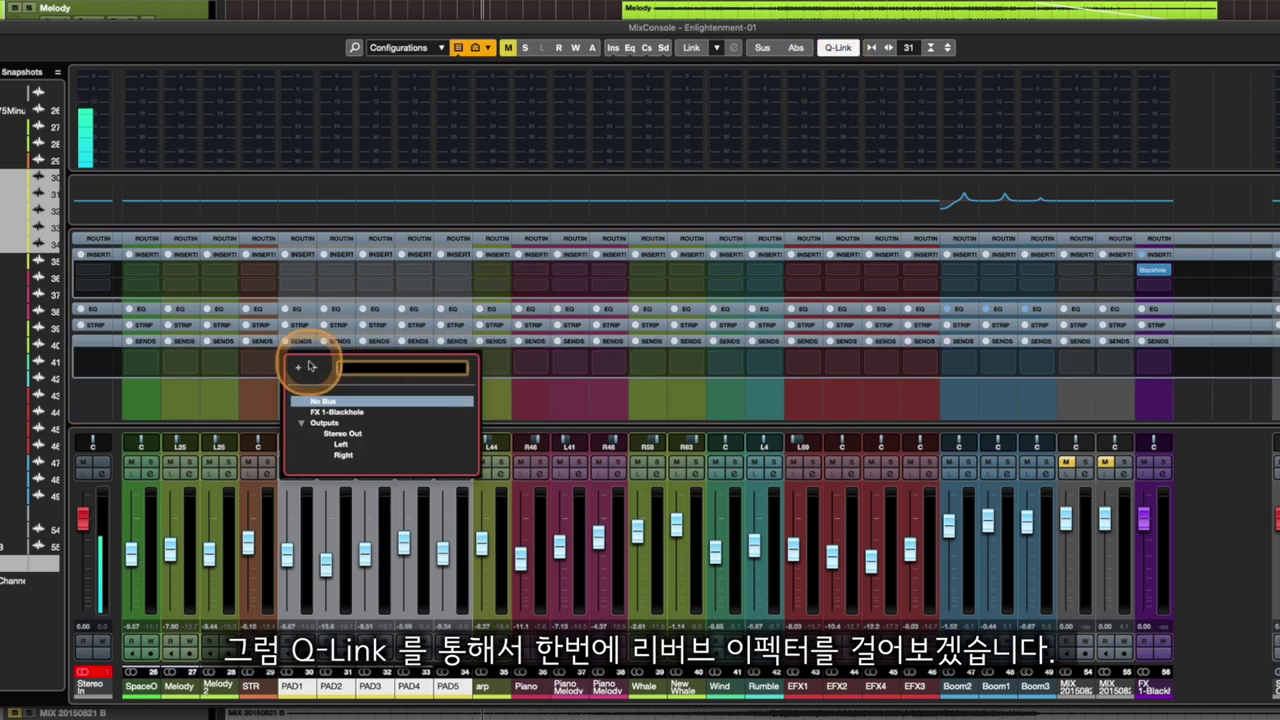
pyautogui.click(342, 414)
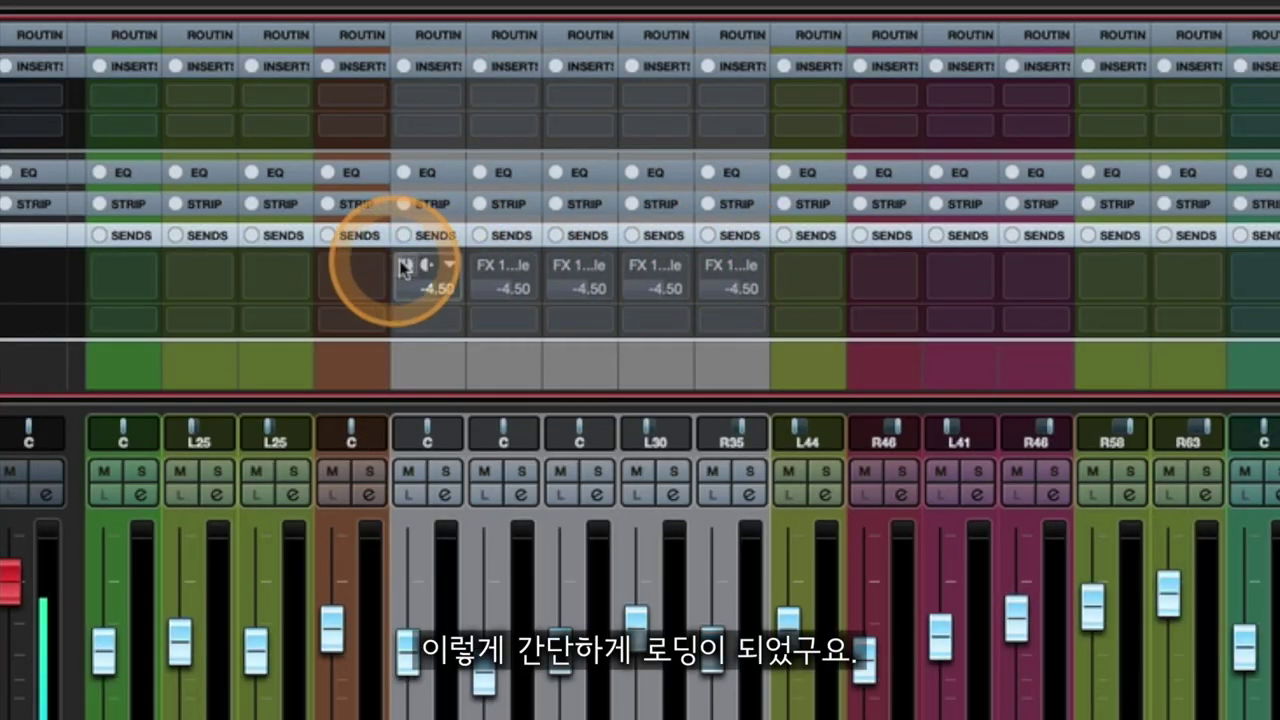
# Try the send activation on PAD1 alone, then activate the FX 1-Blackhole sends on PAD1 to PAD5 together with Q-Link.
pyautogui.click(405, 266)
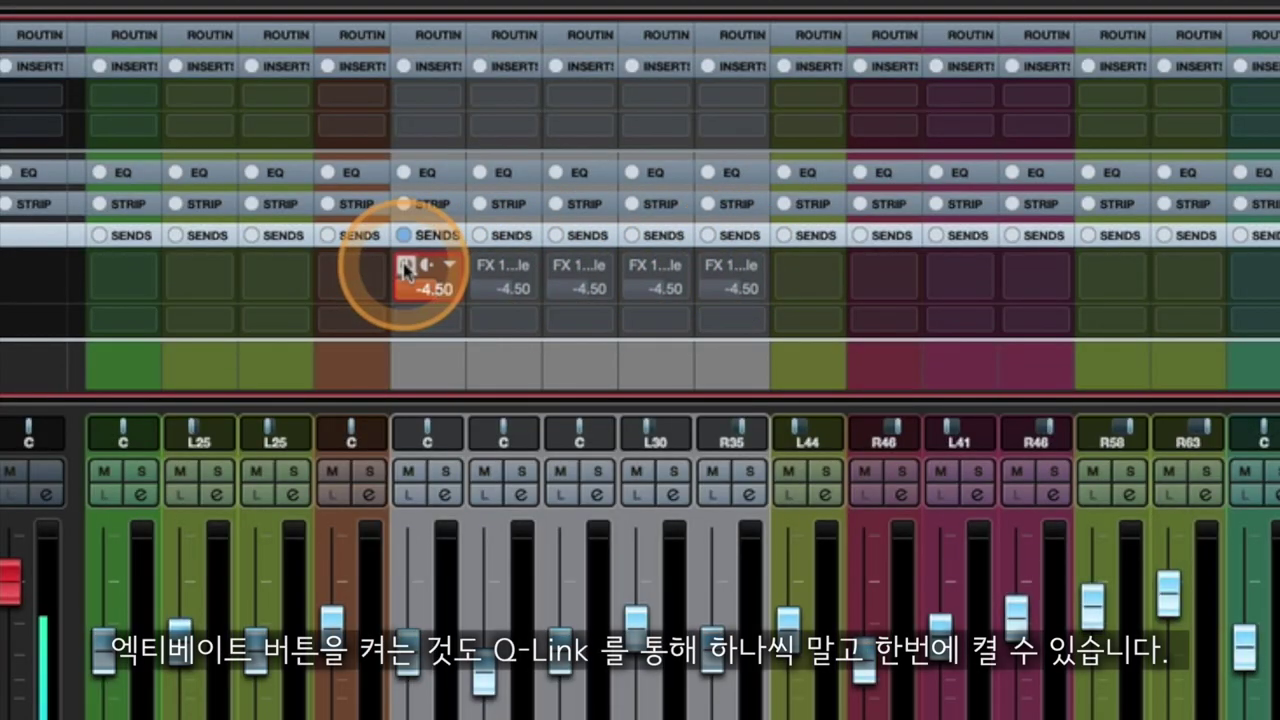
pyautogui.click(402, 268)
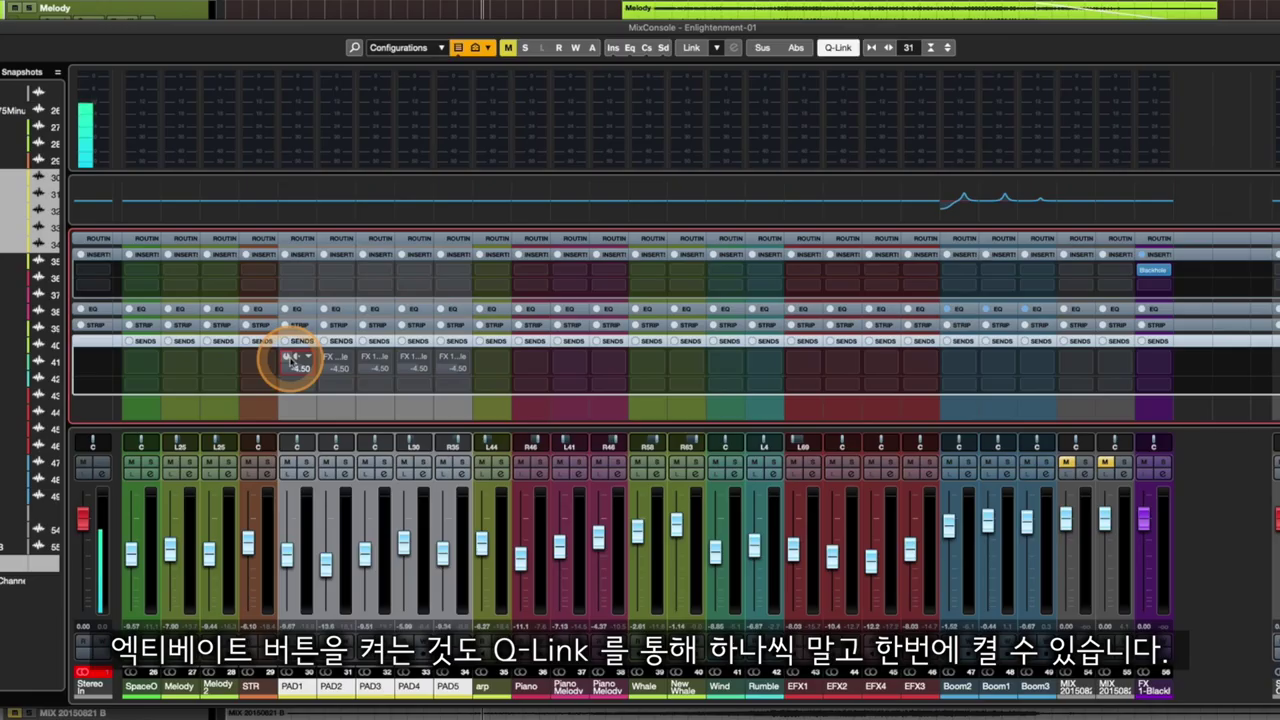
pyautogui.click(840, 48)
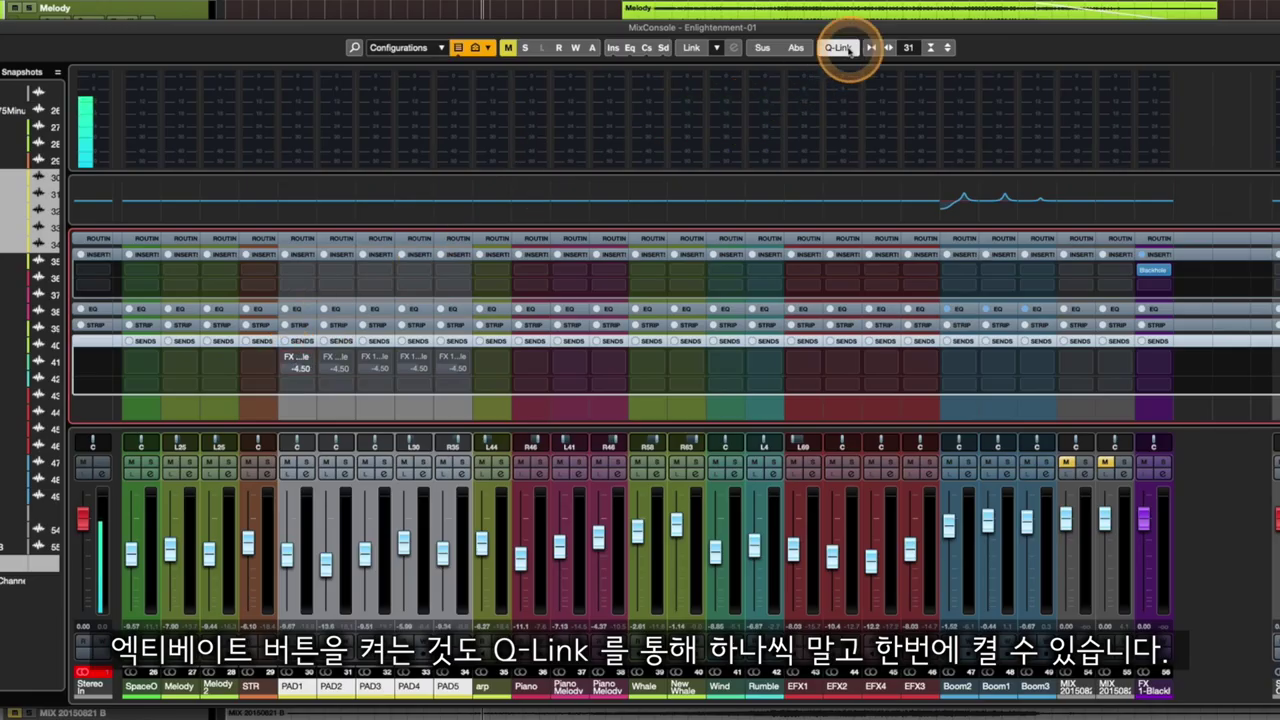
pyautogui.click(288, 358)
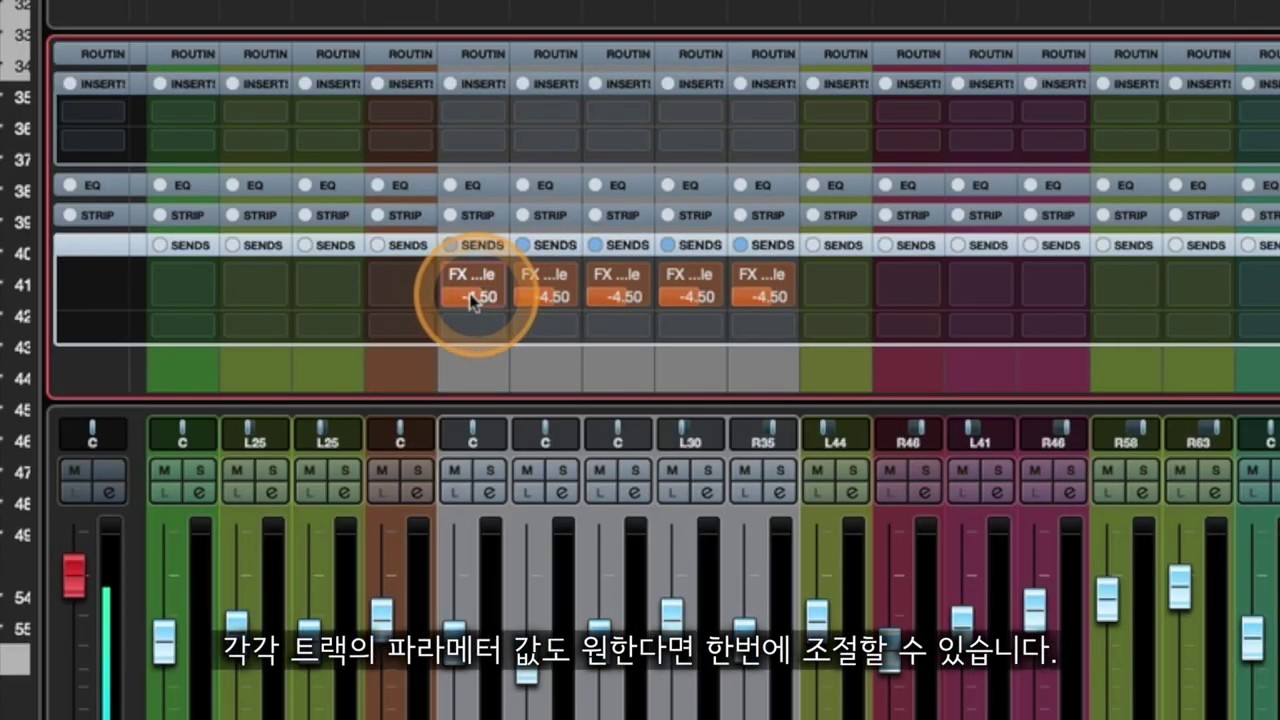
# Lower the FX 1-Blackhole send gain of the linked PAD1 to PAD5 channels together to -5.06.
pyautogui.moveTo(472, 300); pyautogui.dragTo(778, 300)
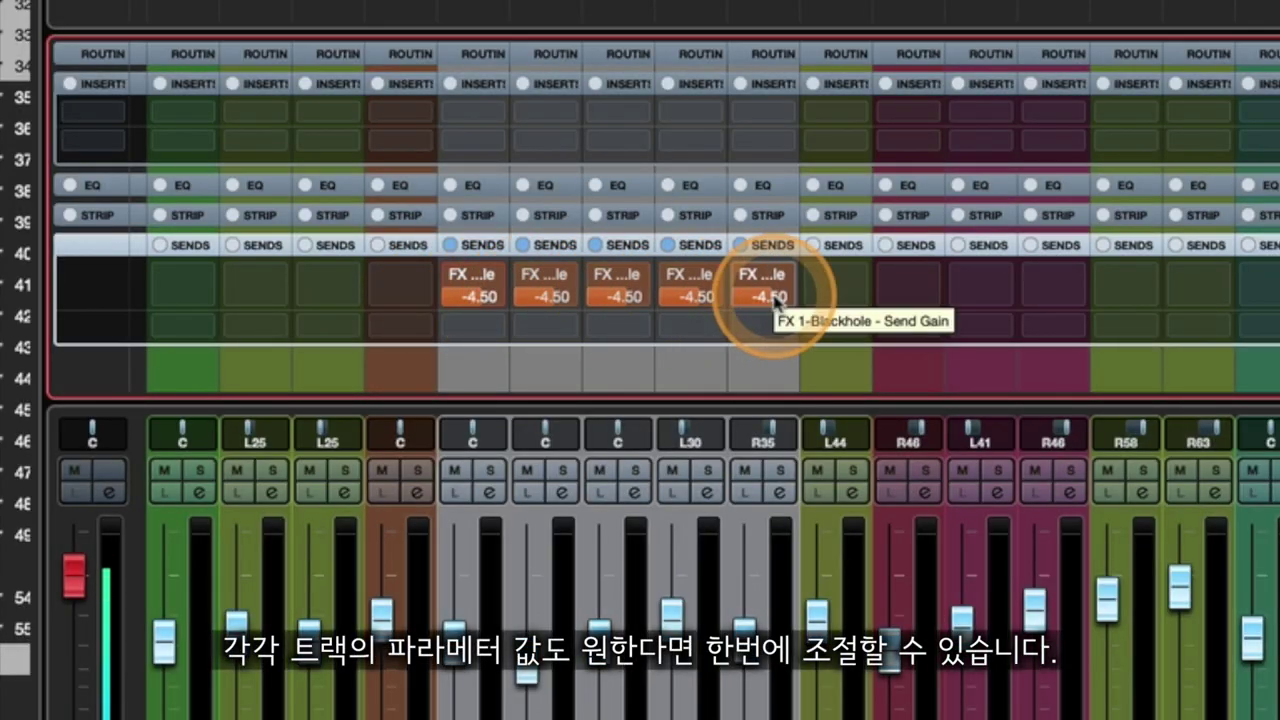
pyautogui.click(480, 300)
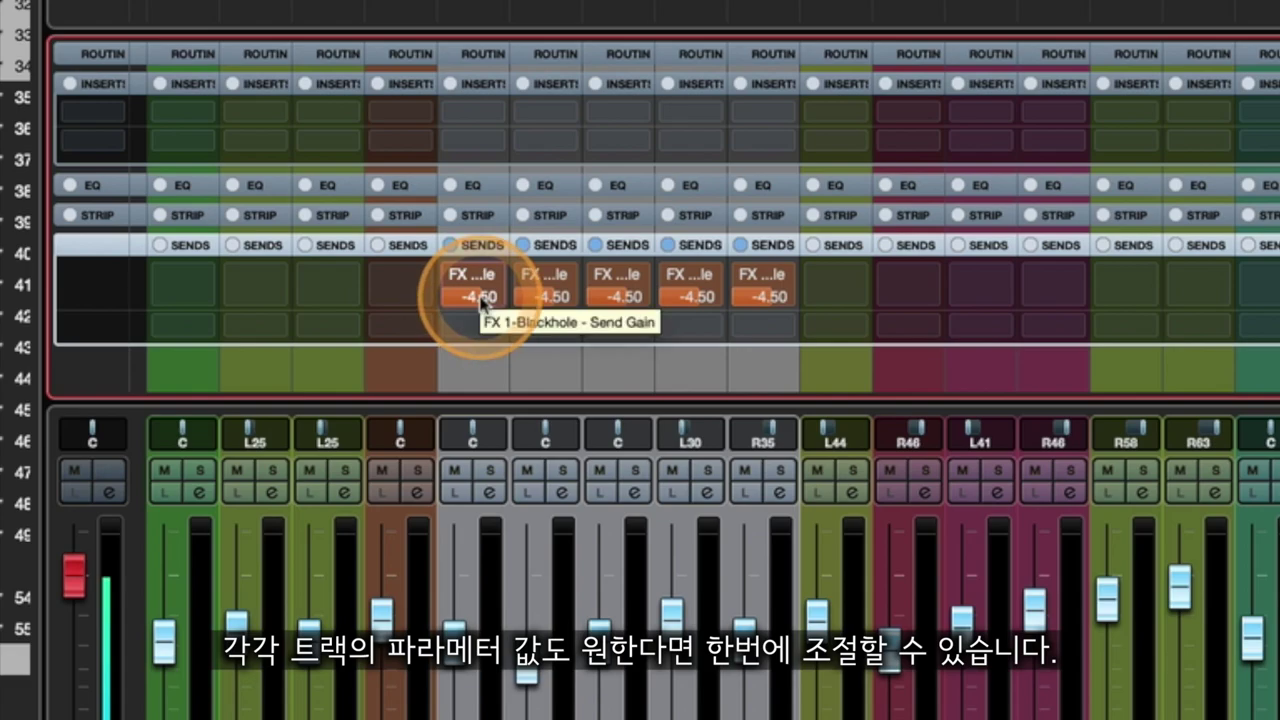
pyautogui.moveTo(480, 300)
pyautogui.mouseDown()
pyautogui.moveTo(451, 414)
pyautogui.moveTo(465, 300)
pyautogui.moveTo(440, 425)
pyautogui.moveTo(452, 290)
pyautogui.moveTo(420, 428)
pyautogui.moveTo(432, 280)
pyautogui.moveTo(445, 333)
pyautogui.moveTo(480, 265)
pyautogui.moveTo(466, 280)
pyautogui.moveTo(498, 318)
pyautogui.moveTo(466, 300)
pyautogui.mouseUp()
# Set the FX 1-Blackhole send gain of PAD1 alone to -3.00, then lower it to about -4.12.
pyautogui.doubleClick(476, 310)
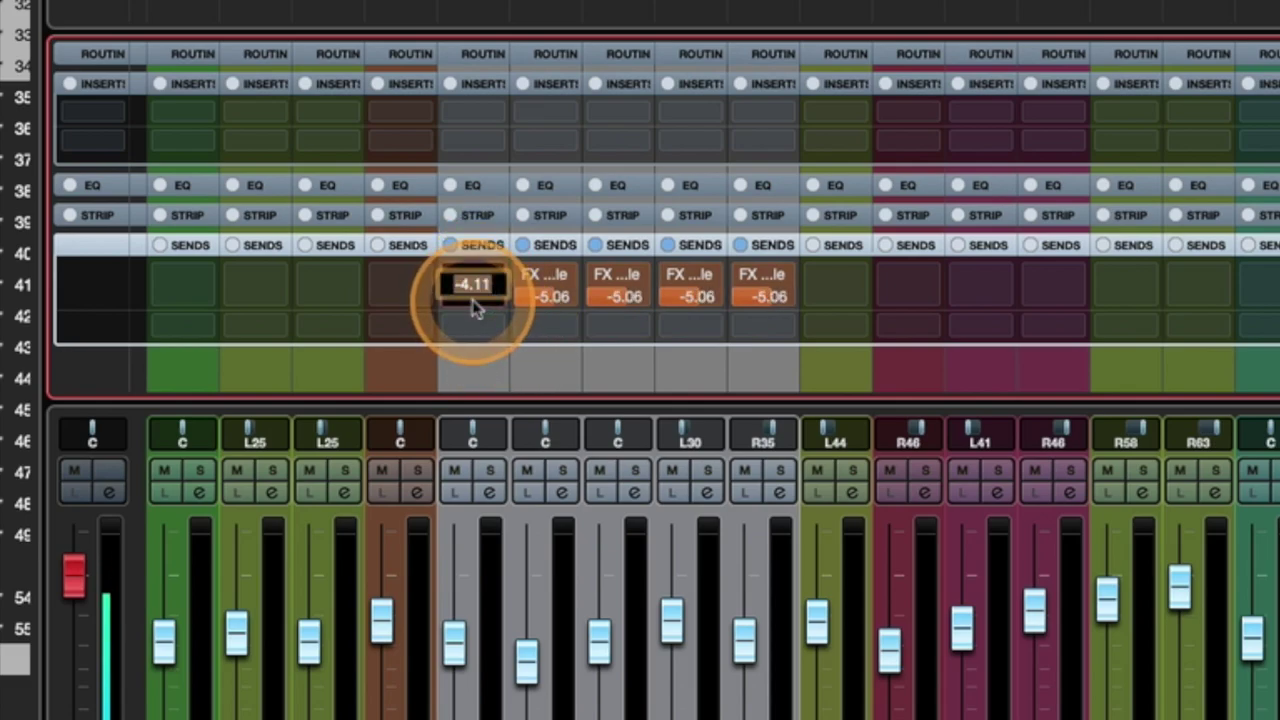
pyautogui.press('Return')
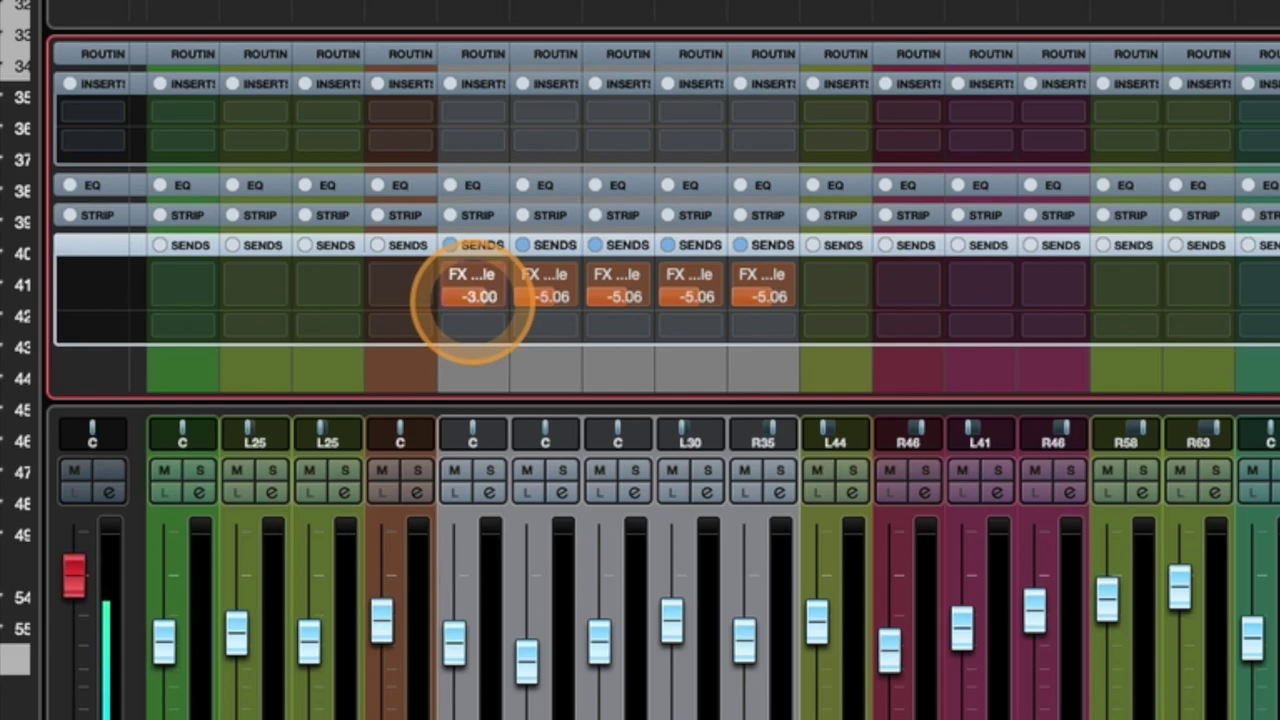
pyautogui.moveTo(472, 305)
pyautogui.mouseDown()
pyautogui.moveTo(460, 306)
pyautogui.moveTo(487, 277)
pyautogui.moveTo(486, 320)
pyautogui.moveTo(486, 294)
pyautogui.moveTo(485, 306)
pyautogui.mouseUp()
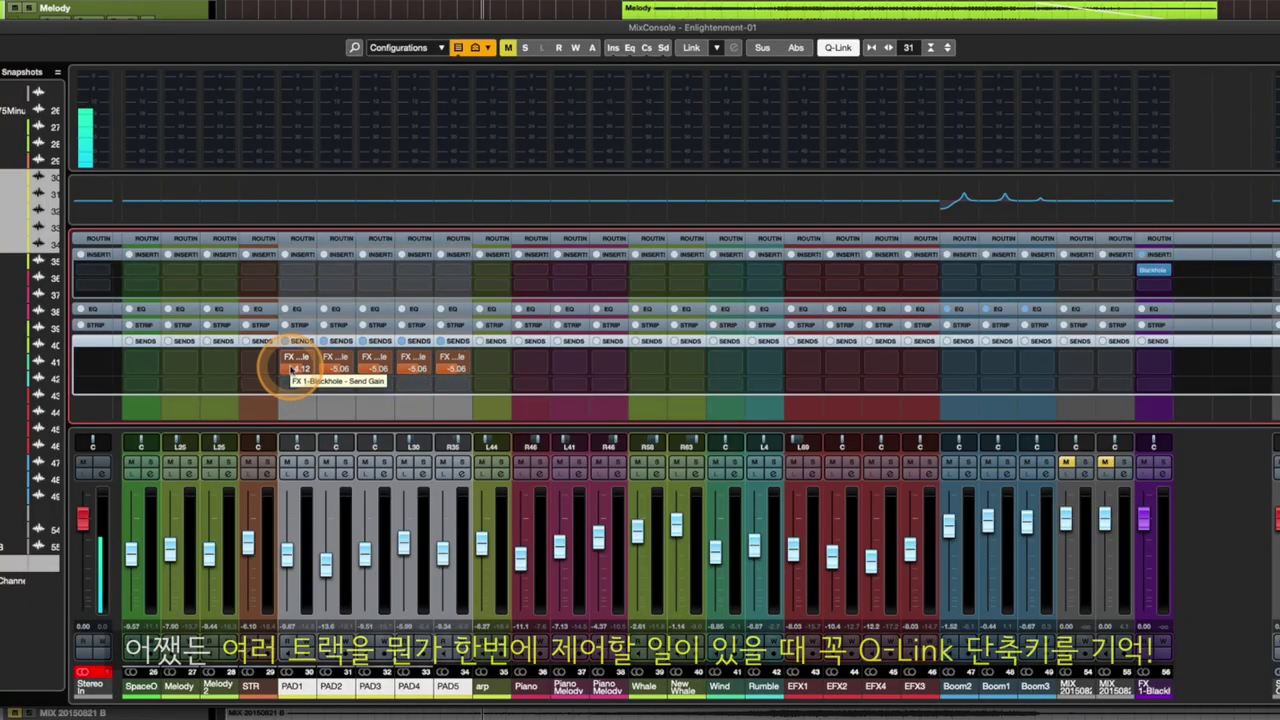
# With Q-Link active, lower the PAD1 to PAD5 send gains together, leaving PAD1 at -4.23 and the others at -5.17.
pyautogui.click(838, 47)
pyautogui.click(300, 369)
pyautogui.moveTo(300, 366); pyautogui.dragTo(300, 370)
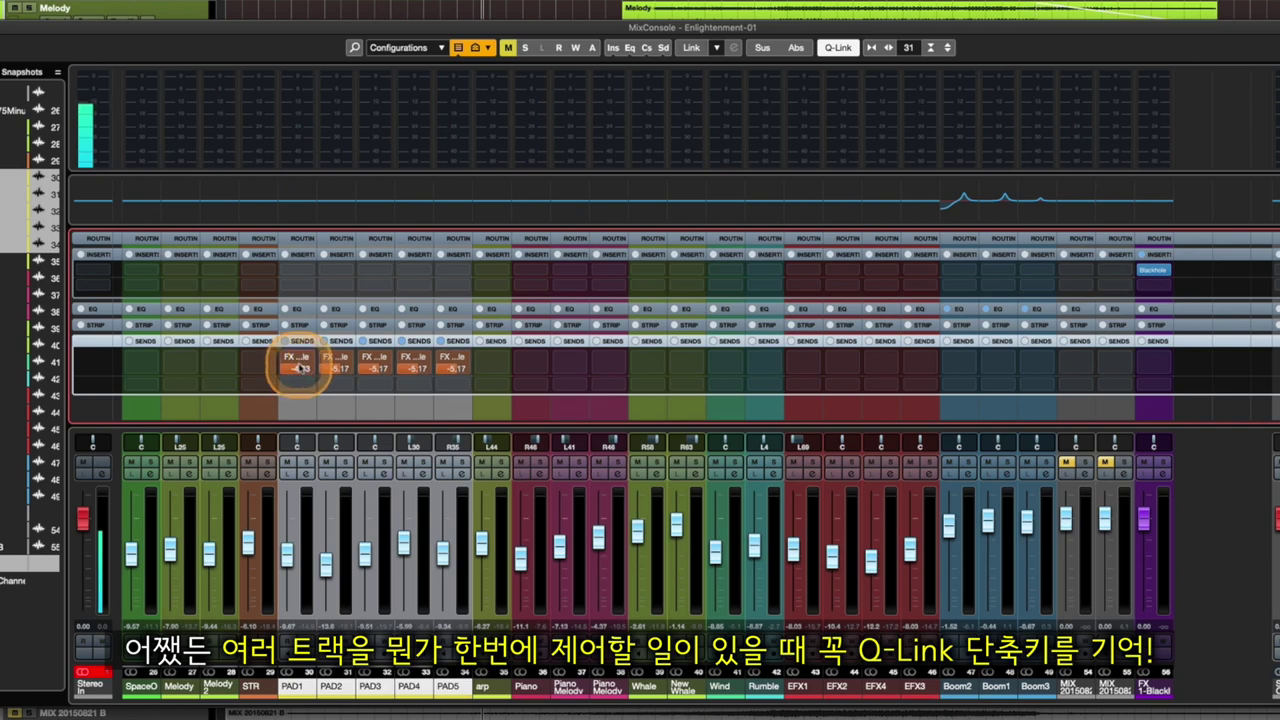
# Select the three piano channels as a range, then select the four EFX channels as a range instead.
pyautogui.click(528, 687)
pyautogui.keyDown('shift'); pyautogui.click(602, 688); pyautogui.keyUp('shift')
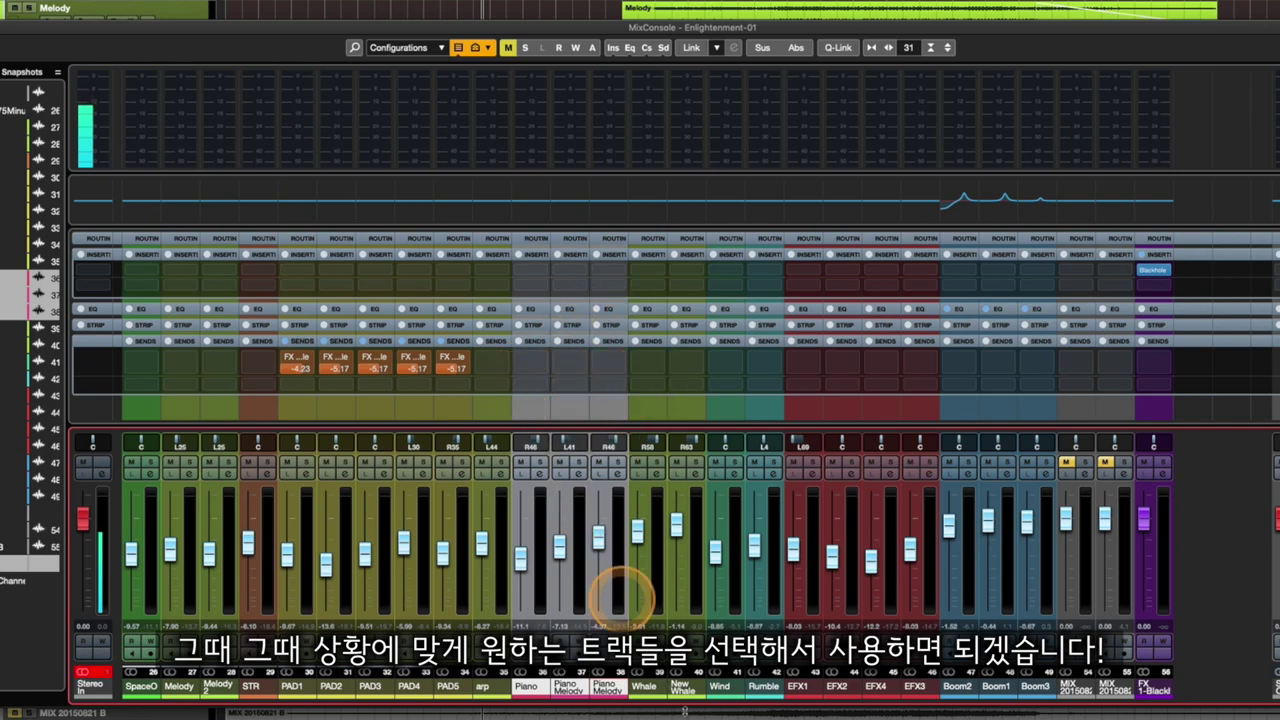
pyautogui.click(797, 687)
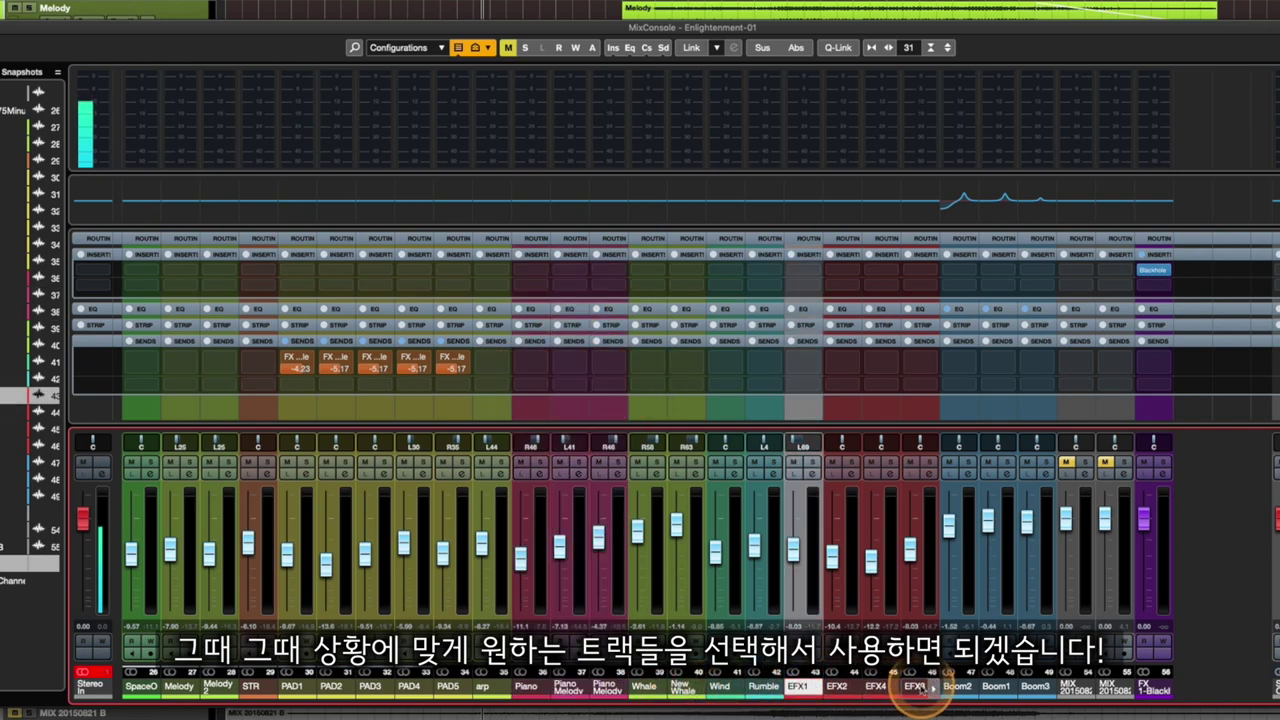
pyautogui.keyDown('shift'); pyautogui.click(914, 687); pyautogui.keyUp('shift')
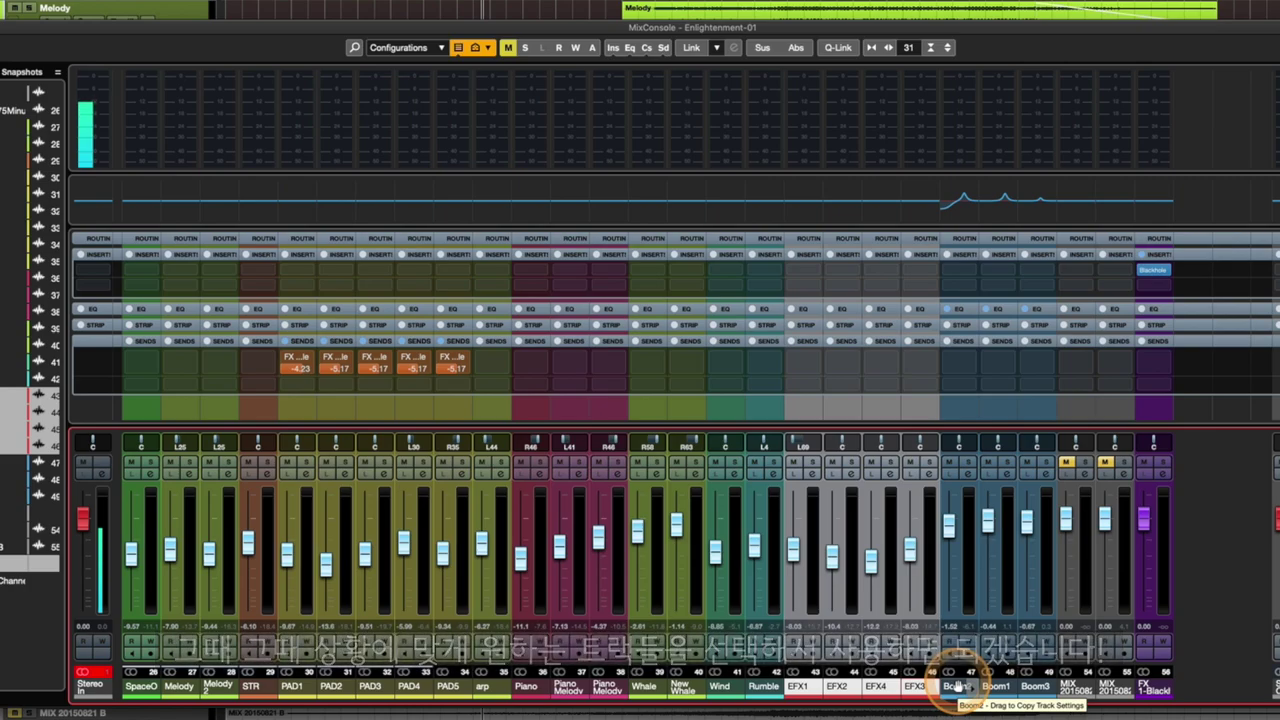
pyautogui.click(434, 286)
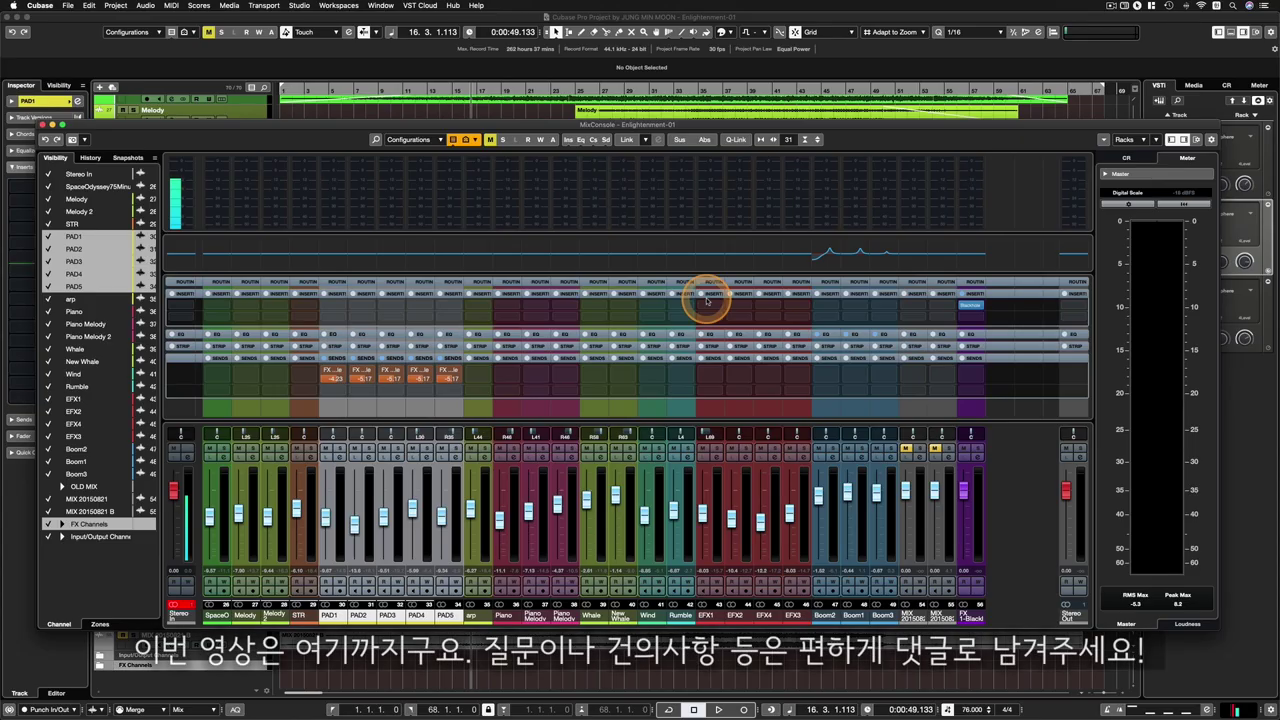